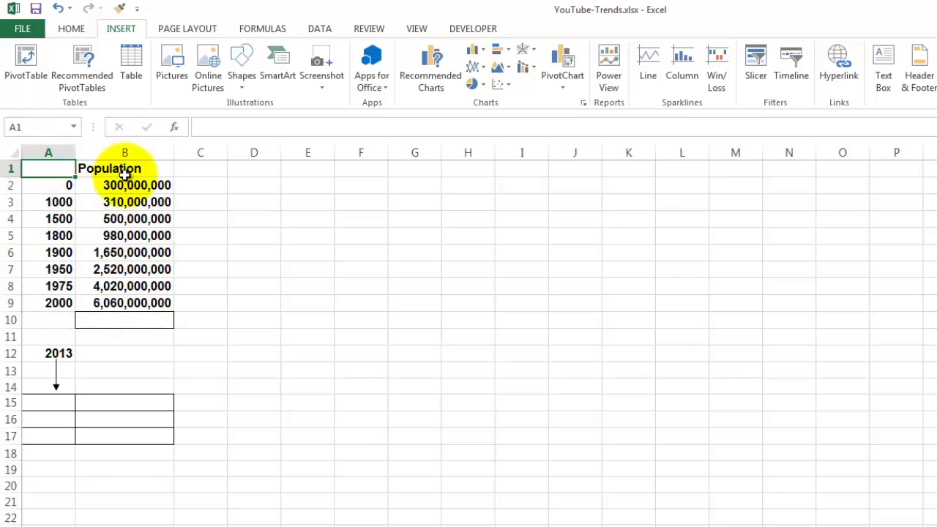
# Select the A1:B9 year and population table and show the Insert Line Chart gallery
pyautogui.moveTo(31, 170); pyautogui.dragTo(121, 300)
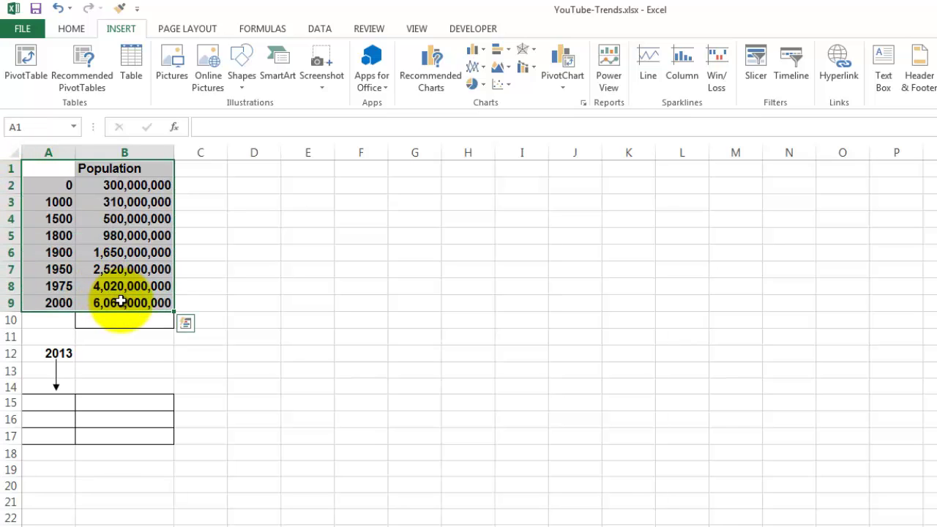
pyautogui.click(106, 220)
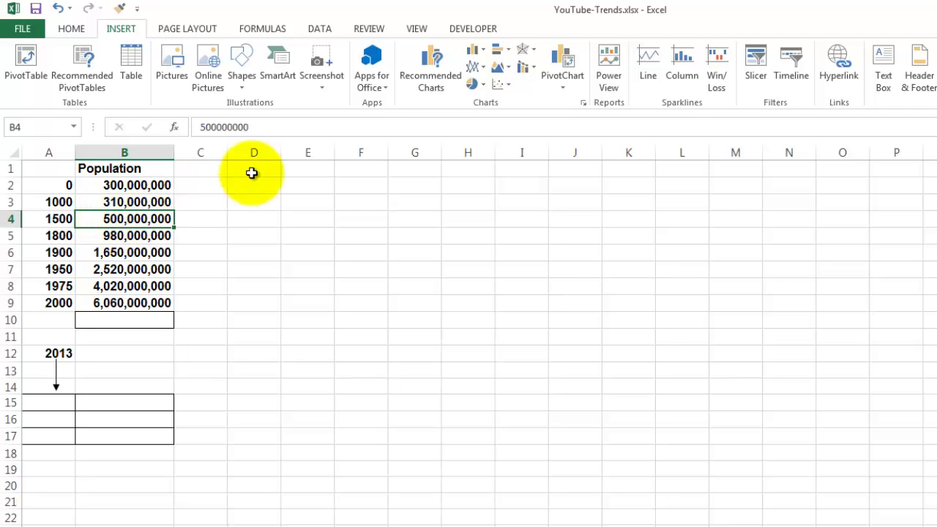
pyautogui.click(485, 68)
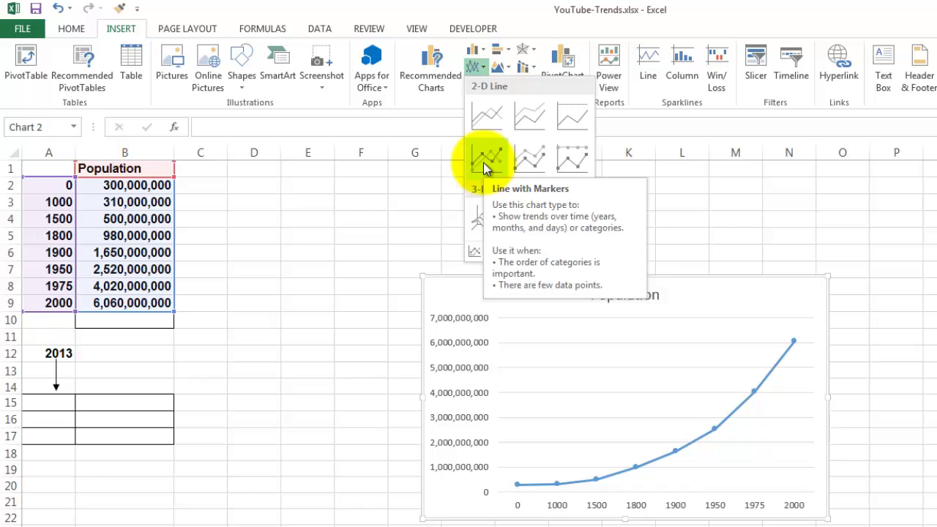
# Dismiss the line chart gallery and show the Scatter chart choices instead
pyautogui.click(468, 67)
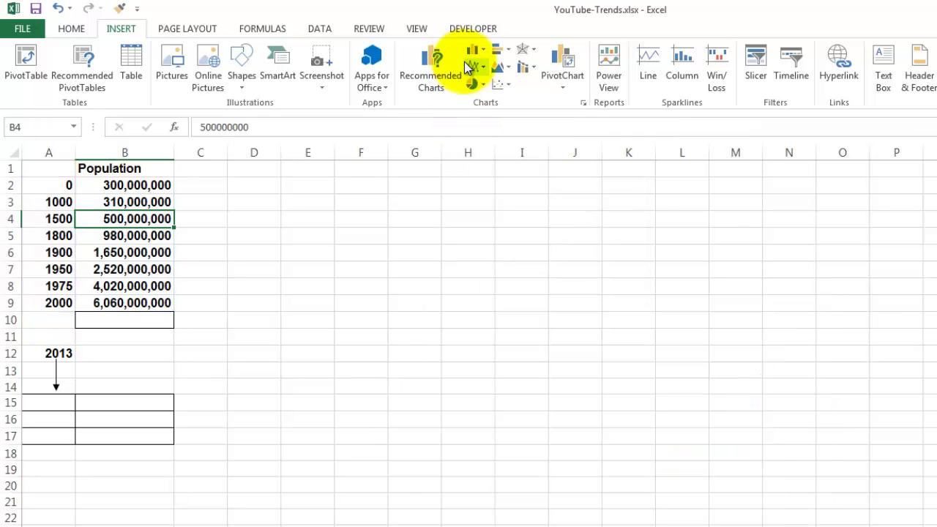
pyautogui.click(509, 86)
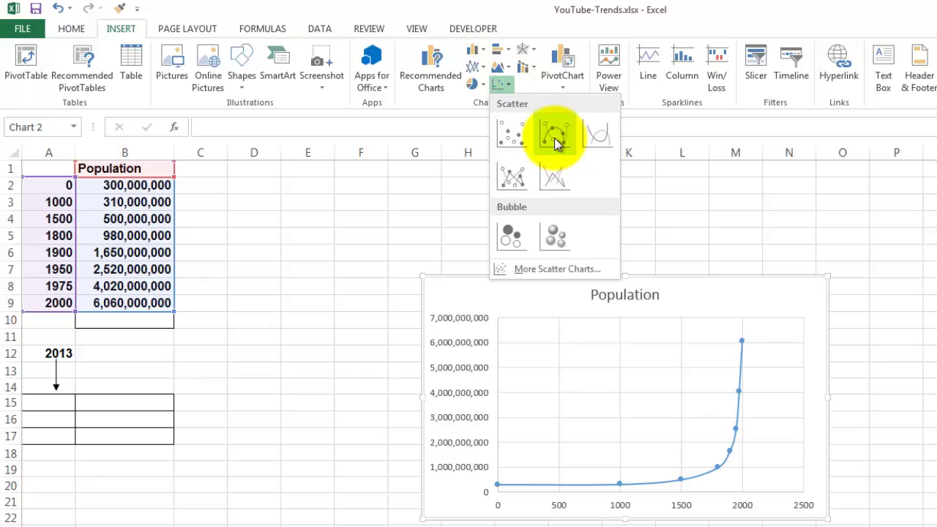
# Insert a Scatter with Smooth Lines and Markers chart beside the table and delete its 'Population' title
pyautogui.click(554, 143)
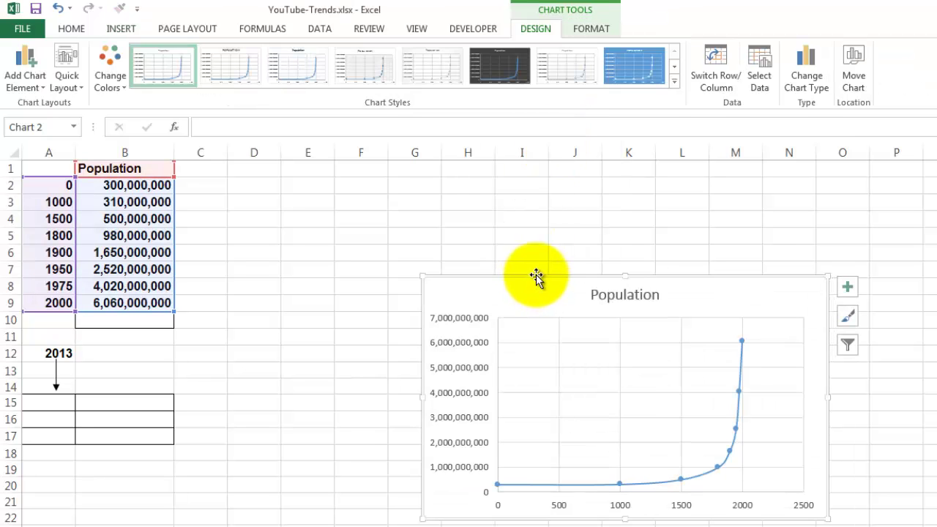
pyautogui.moveTo(538, 276); pyautogui.dragTo(303, 163)
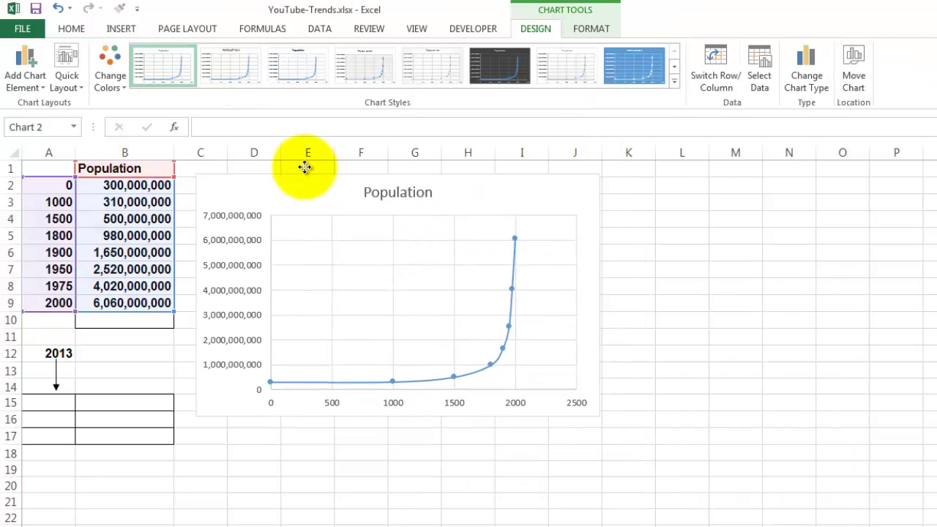
pyautogui.click(382, 188)
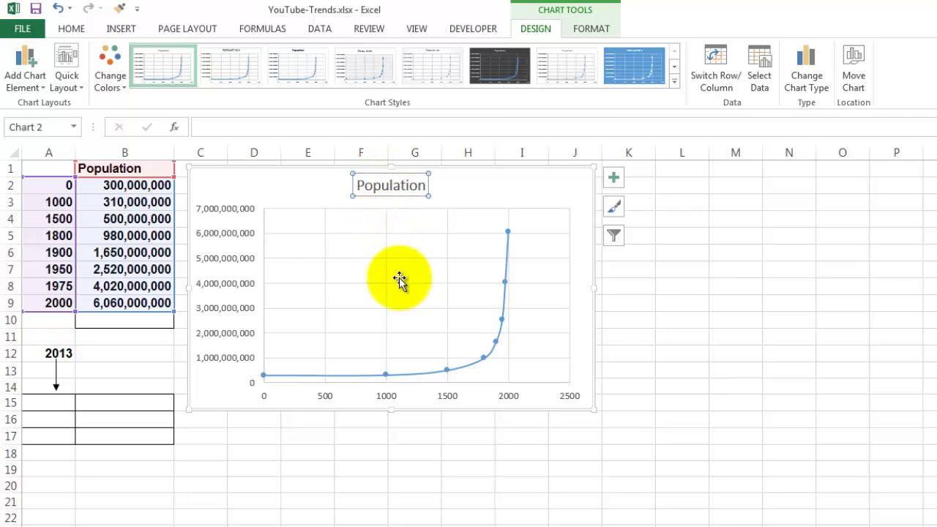
pyautogui.press('Delete')
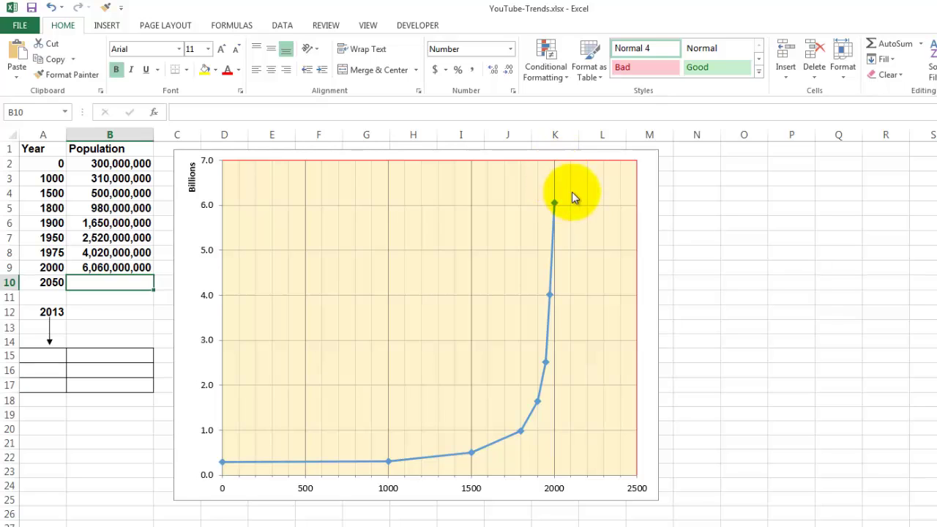
# Insert a function into B10, listing All categories and jumping to TREND
pyautogui.moveTo(549, 296)
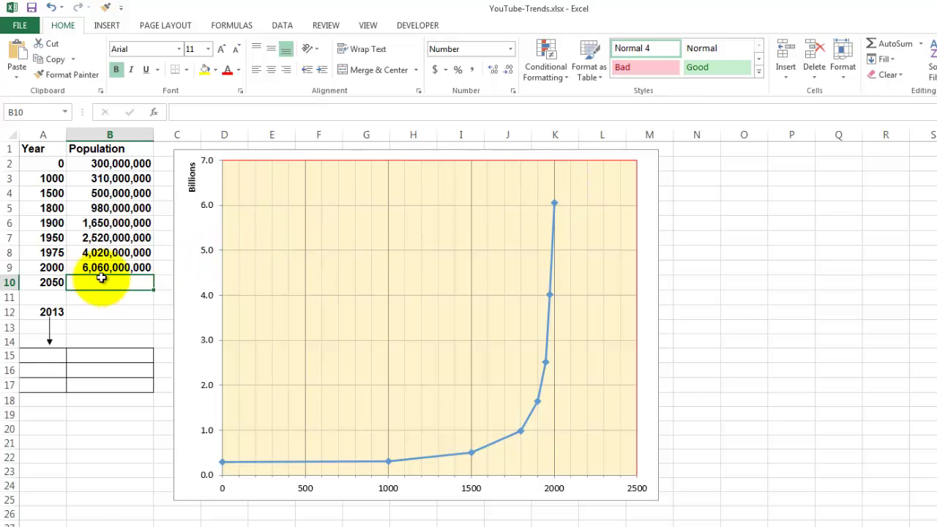
pyautogui.click(157, 113)
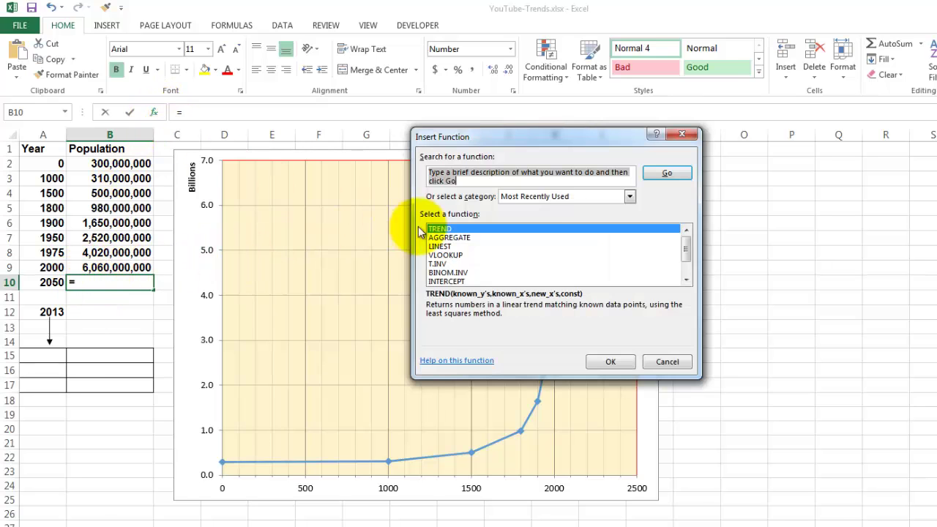
pyautogui.click(630, 196)
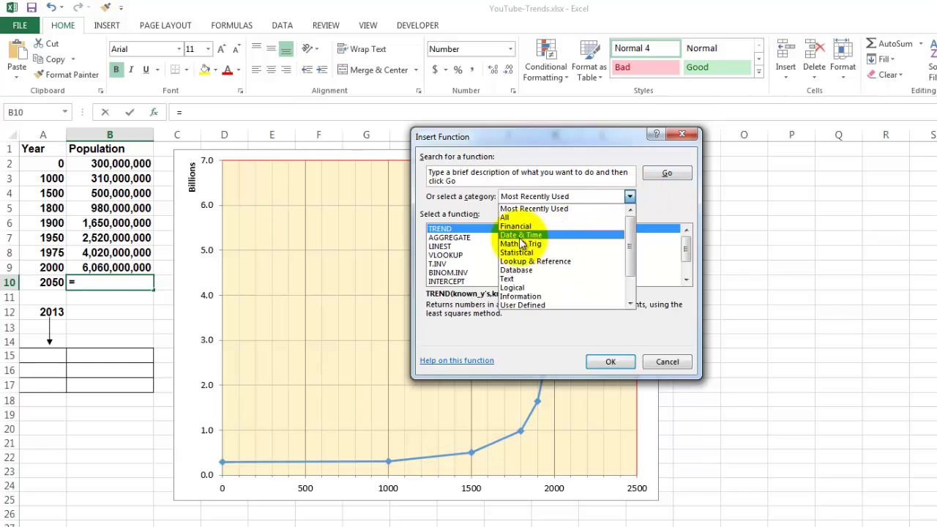
pyautogui.click(512, 214)
pyautogui.click(487, 256)
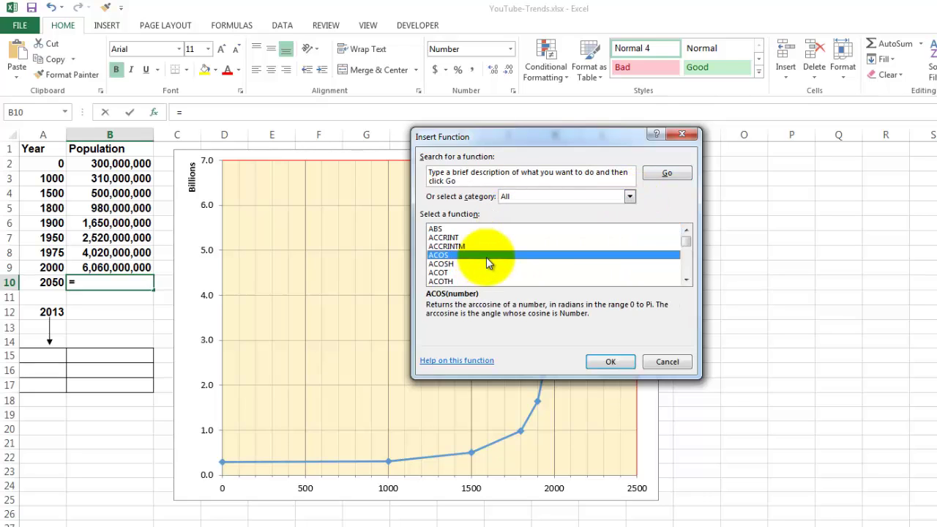
pyautogui.press('t')
pyautogui.press('r')
pyautogui.press('e')
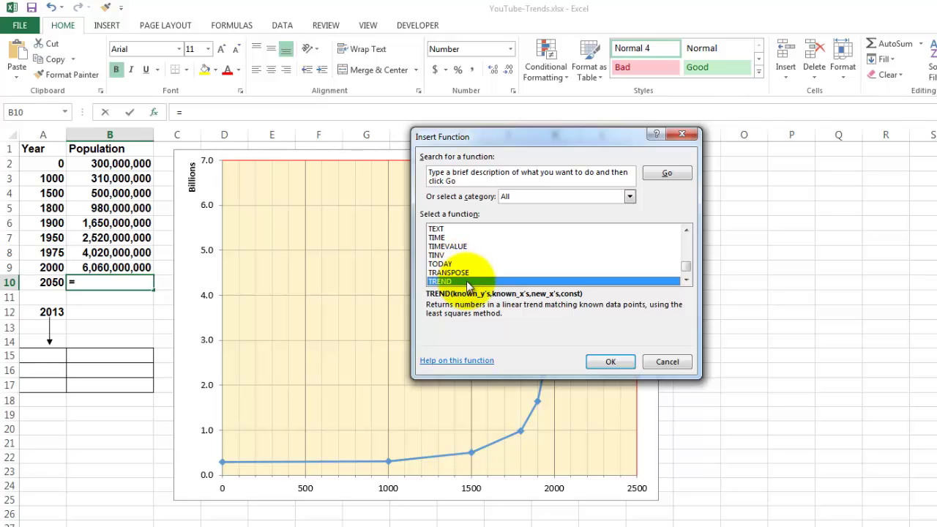
# Enter =TREND(B8:B9,A8:A9,A10) in B10 with New_x's A10, Known_x's A8:A9, Known_y's B8:B9
pyautogui.doubleClick(466, 281)
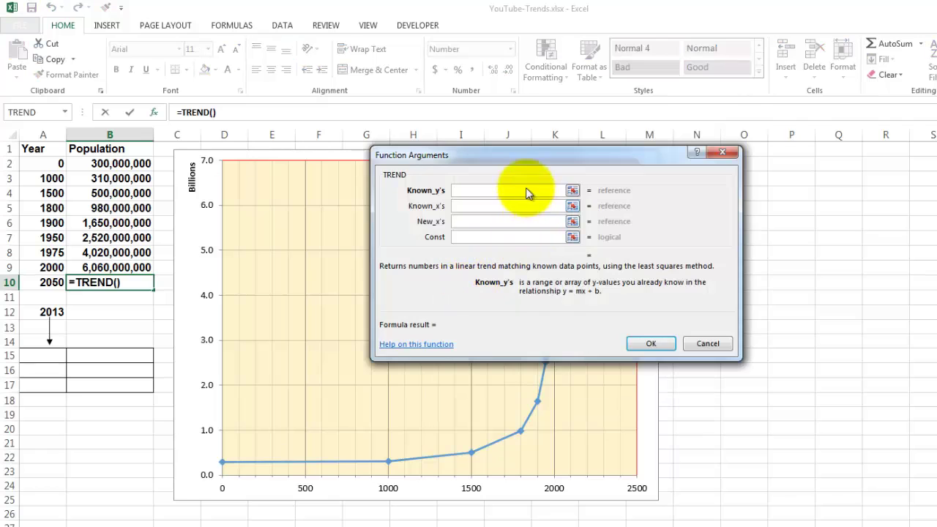
pyautogui.moveTo(513, 152); pyautogui.dragTo(393, 198)
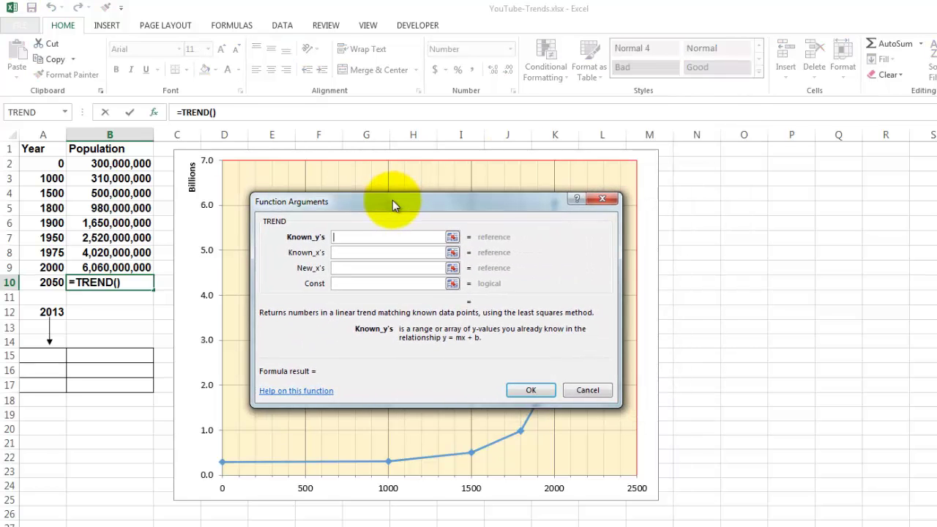
pyautogui.click(339, 272)
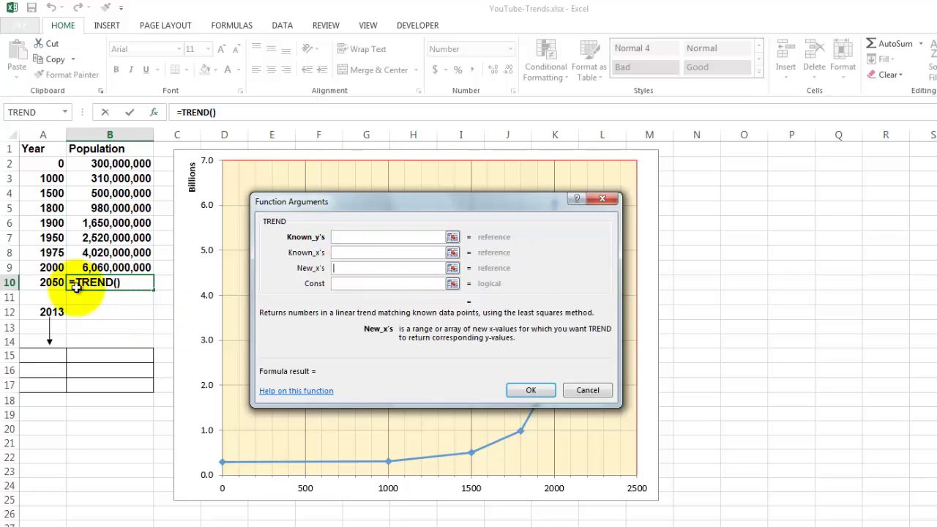
pyautogui.click(42, 282)
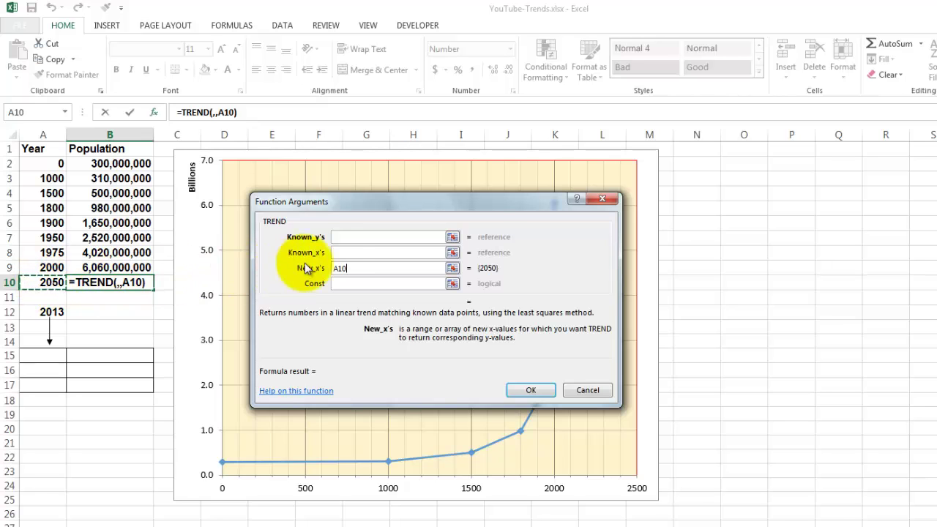
pyautogui.click(341, 252)
pyautogui.click(341, 251)
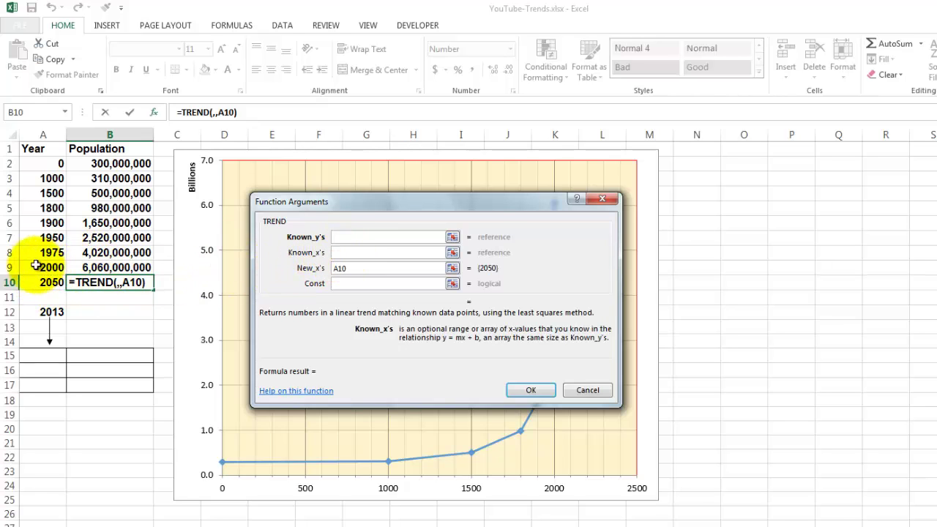
pyautogui.moveTo(33, 252); pyautogui.dragTo(33, 265)
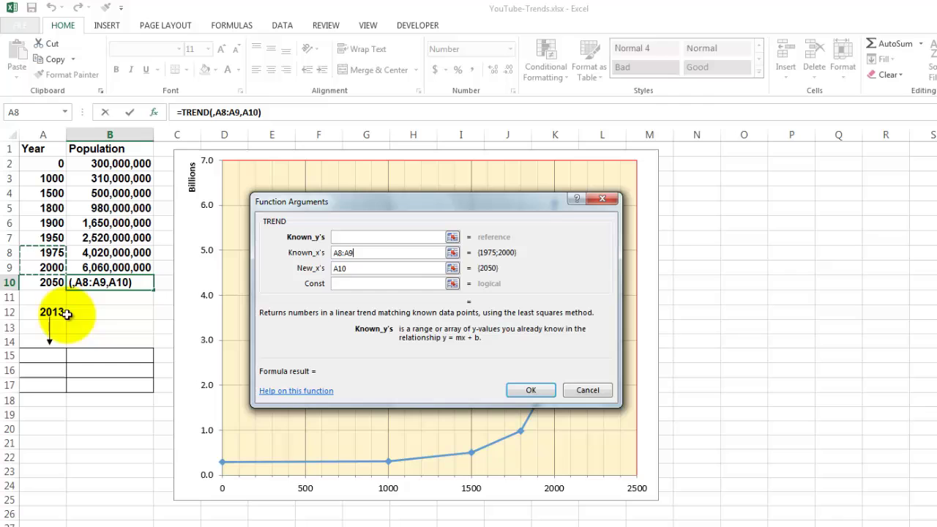
pyautogui.click(356, 236)
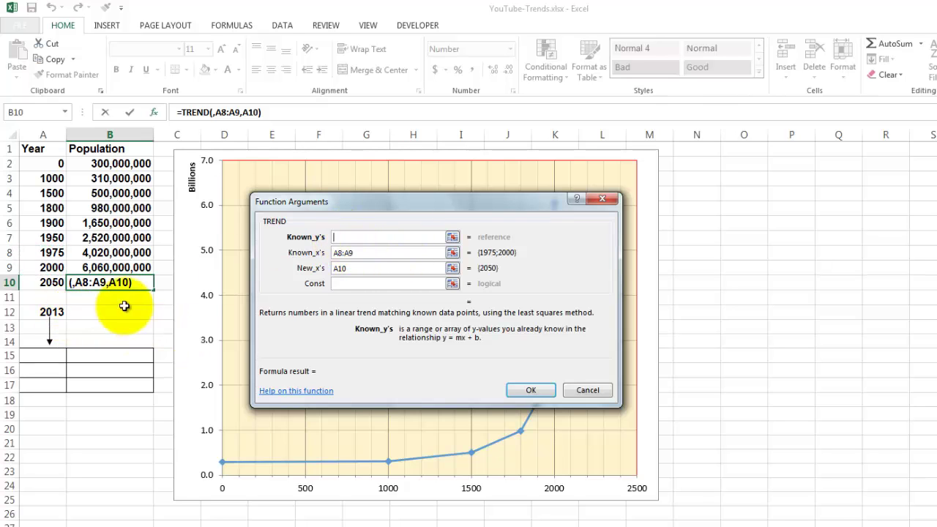
pyautogui.moveTo(107, 253); pyautogui.dragTo(108, 268)
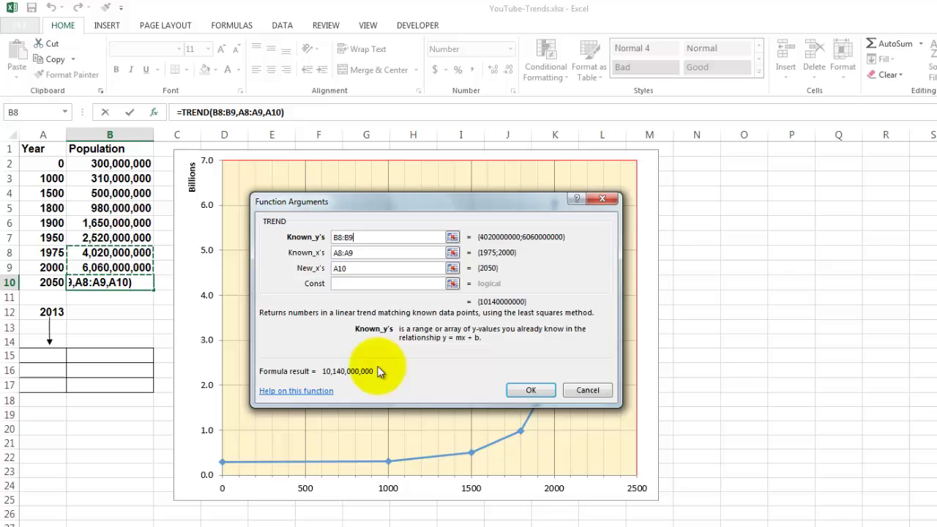
pyautogui.click(530, 390)
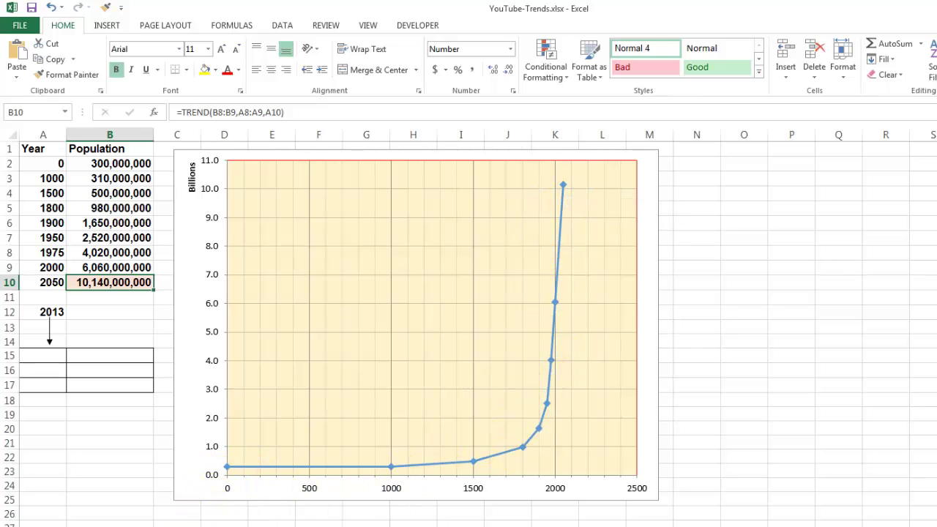
# Extend the chart's Population and Year ranges from row 9 down to row 10 to include 2050
pyautogui.hotkey('ctrl', 'z')
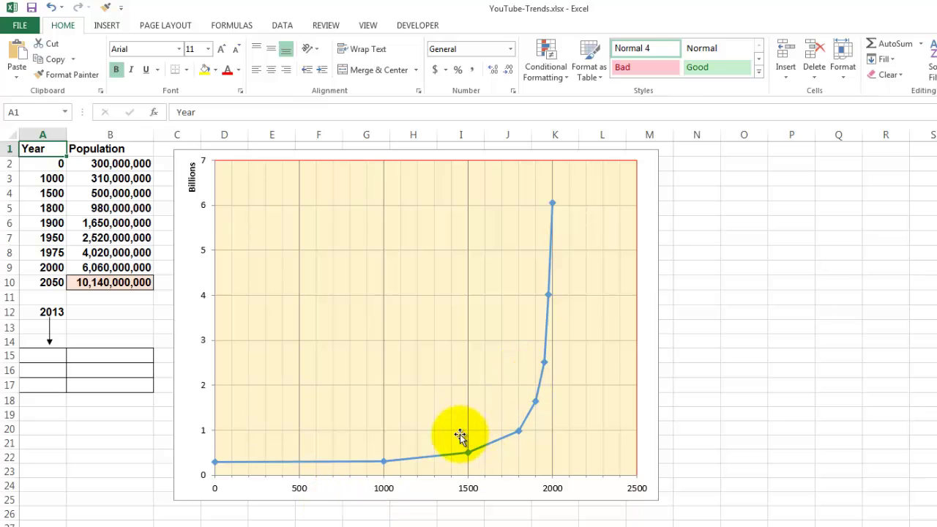
pyautogui.click(546, 325)
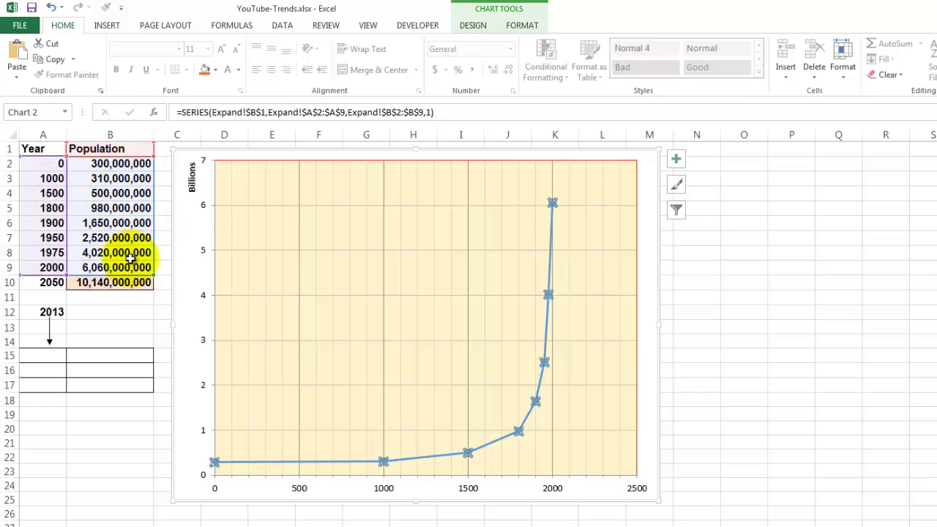
pyautogui.moveTo(149, 275); pyautogui.dragTo(157, 289)
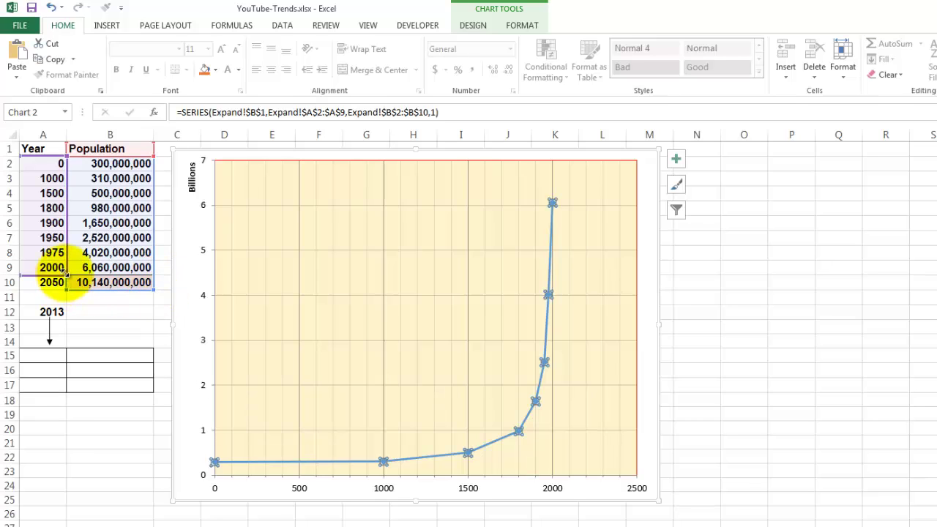
pyautogui.moveTo(65, 275); pyautogui.dragTo(67, 290)
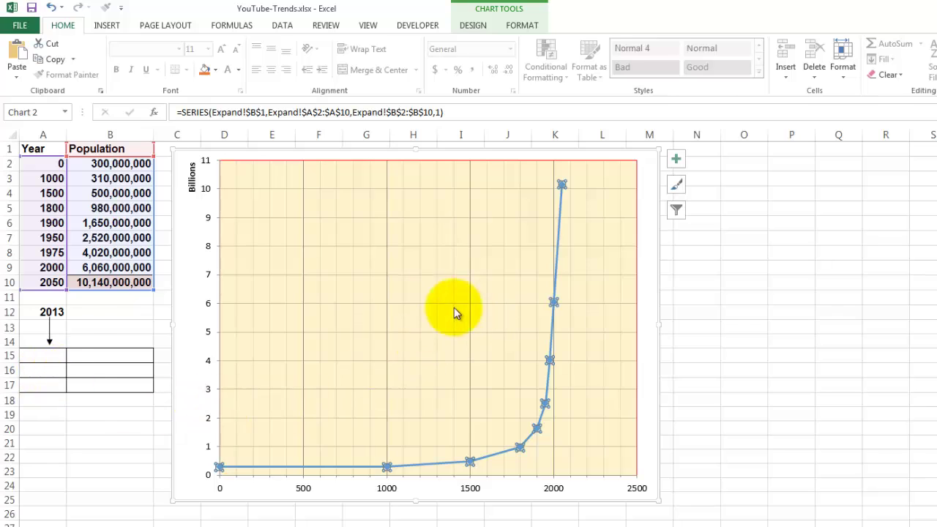
pyautogui.click(34, 148)
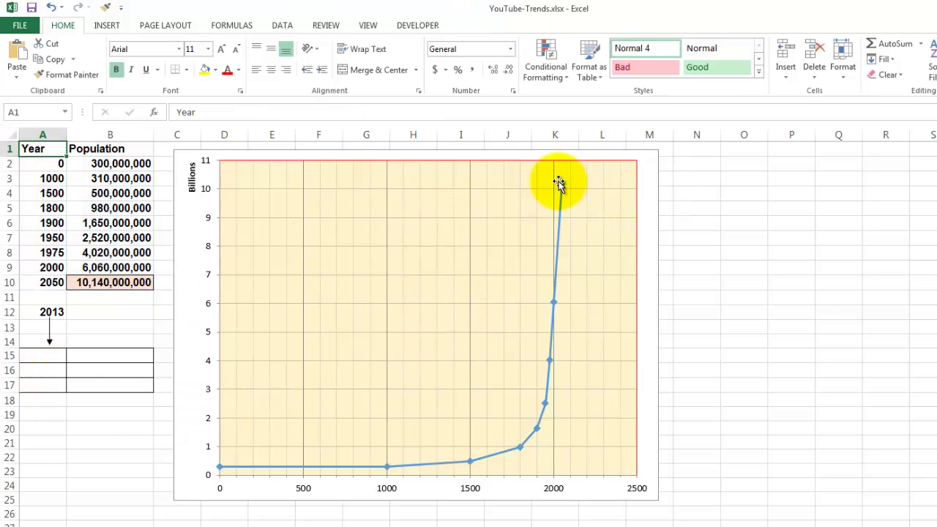
# Inspect the finished chart's red 2013 guide lines at 7,120,800,000 and the helper rows 15–17
pyautogui.moveTo(564, 188)
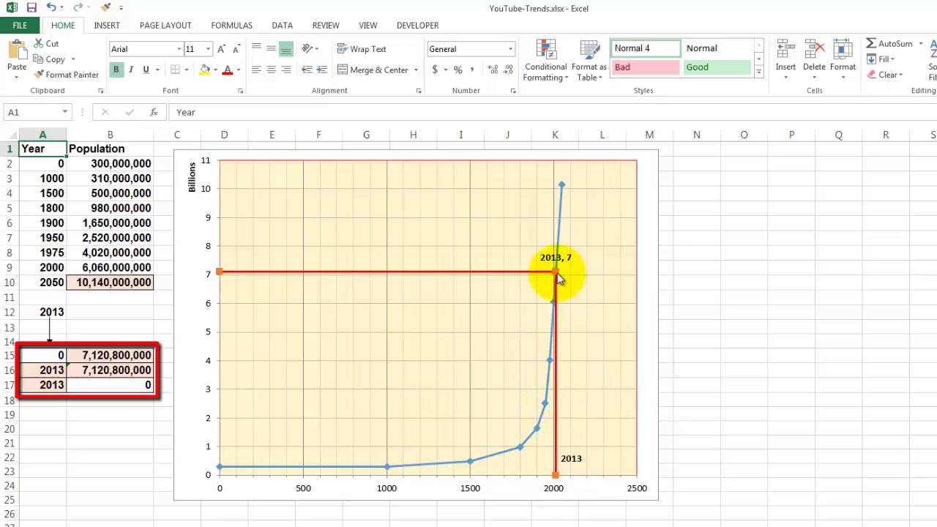
pyautogui.moveTo(558, 276)
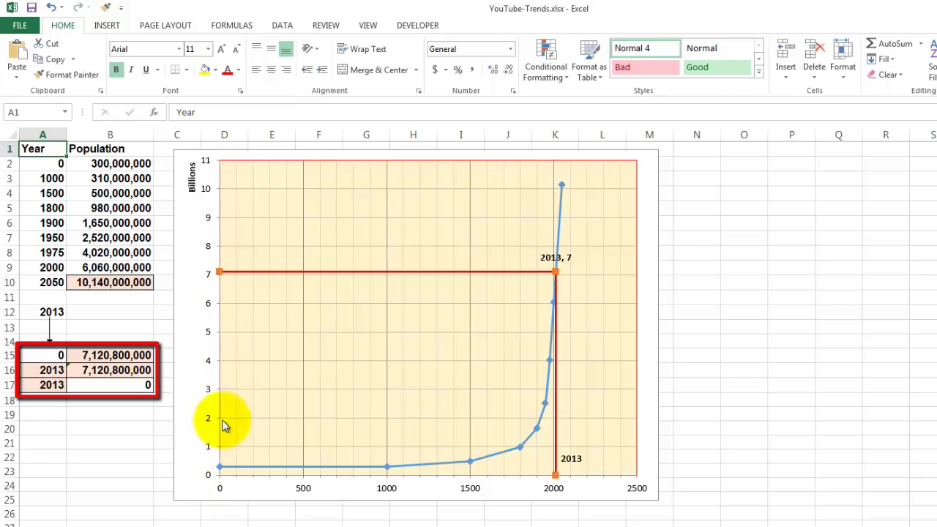
pyautogui.moveTo(220, 276)
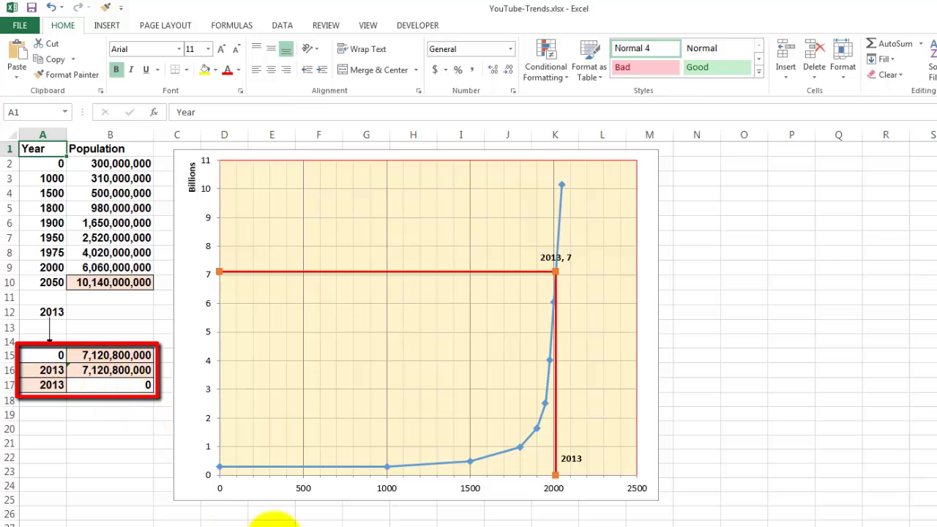
# Clear the projected values, review the year cells A12, A16 and A17, and insert a function in B16
pyautogui.hotkey('ctrl', 'z')
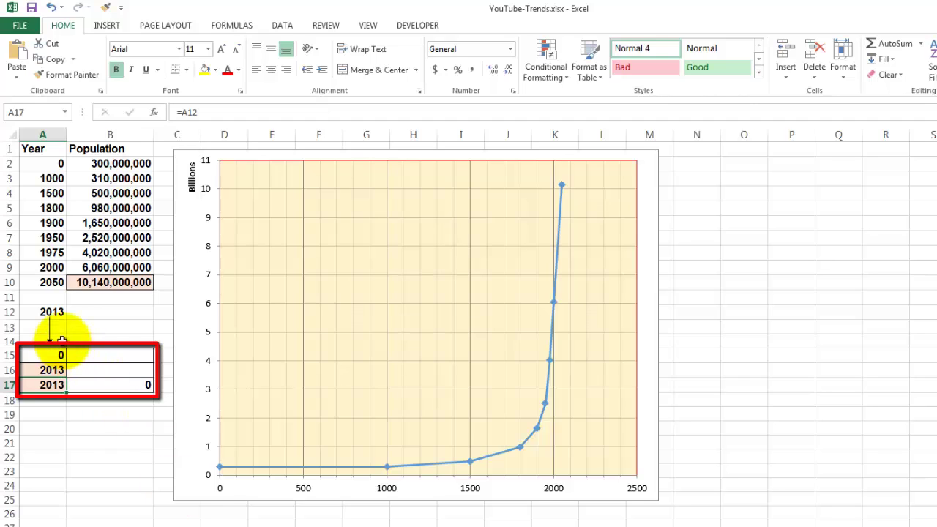
pyautogui.click(35, 312)
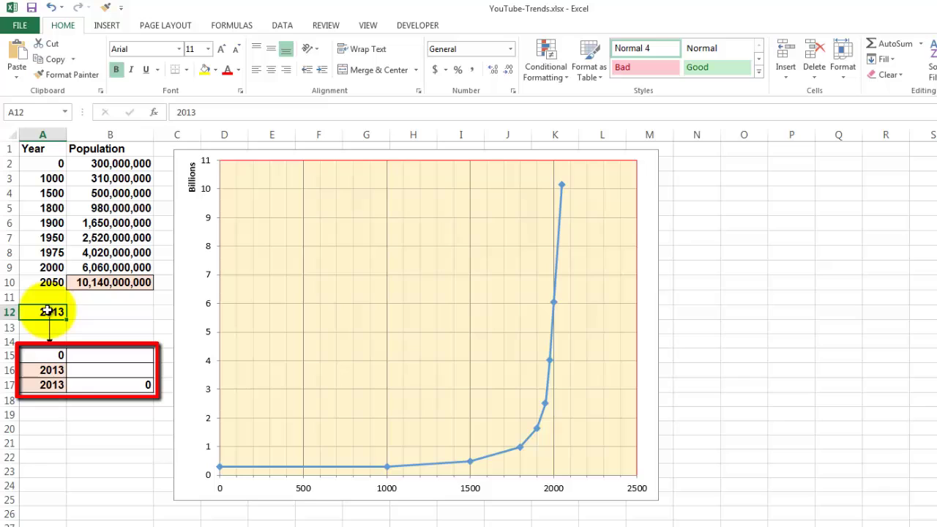
pyautogui.click(42, 370)
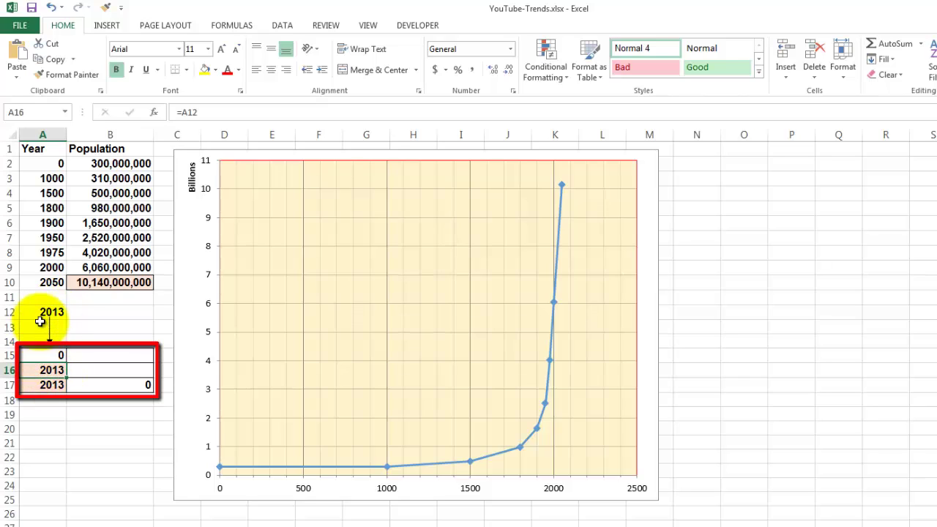
pyautogui.click(44, 382)
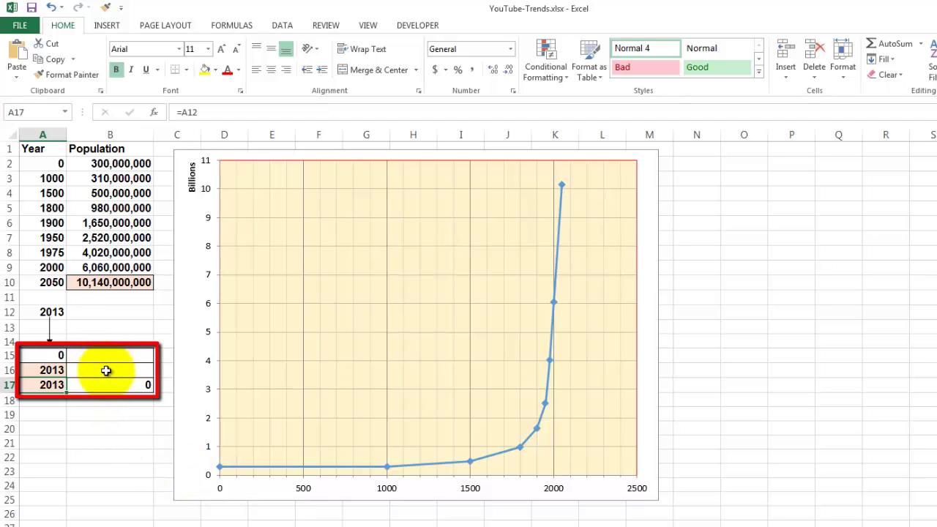
pyautogui.click(106, 372)
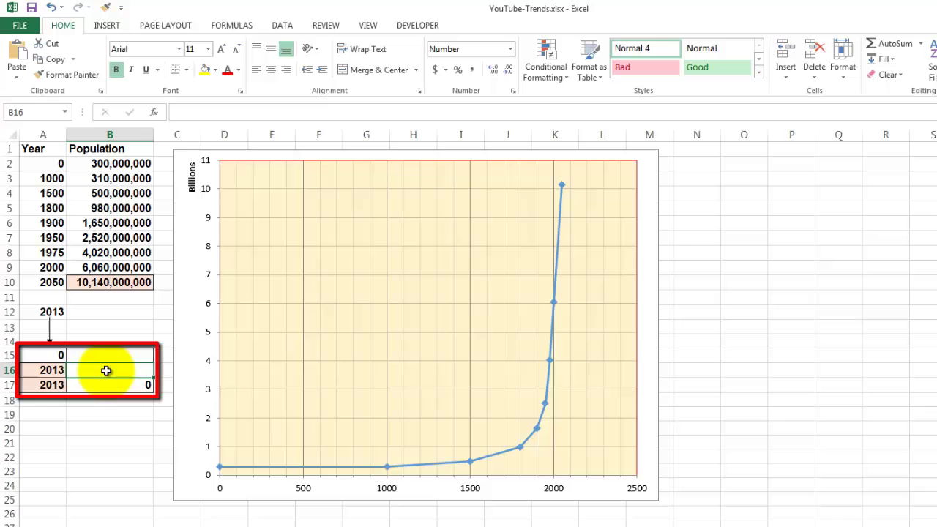
pyautogui.click(154, 112)
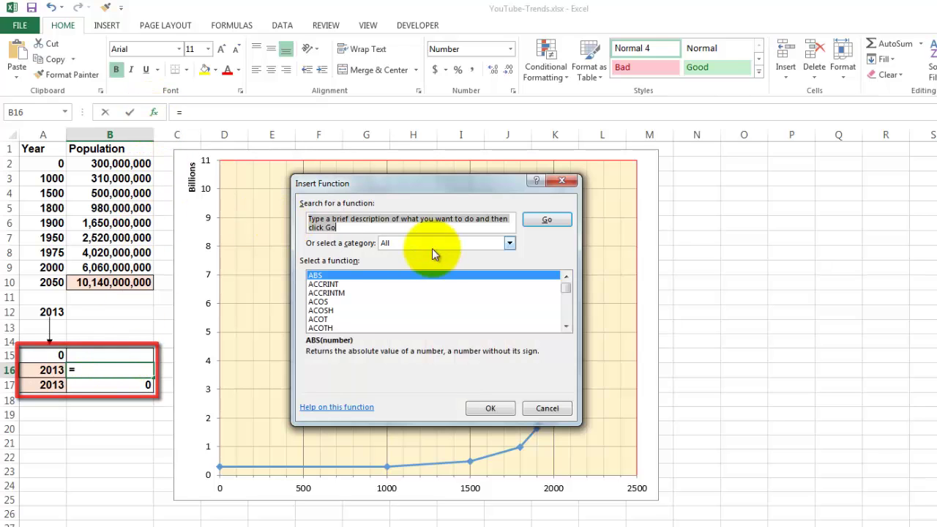
# Find TREND in the Insert Function list and choose it
pyautogui.click(313, 301)
pyautogui.press('t')
pyautogui.press('r')
pyautogui.press('e')
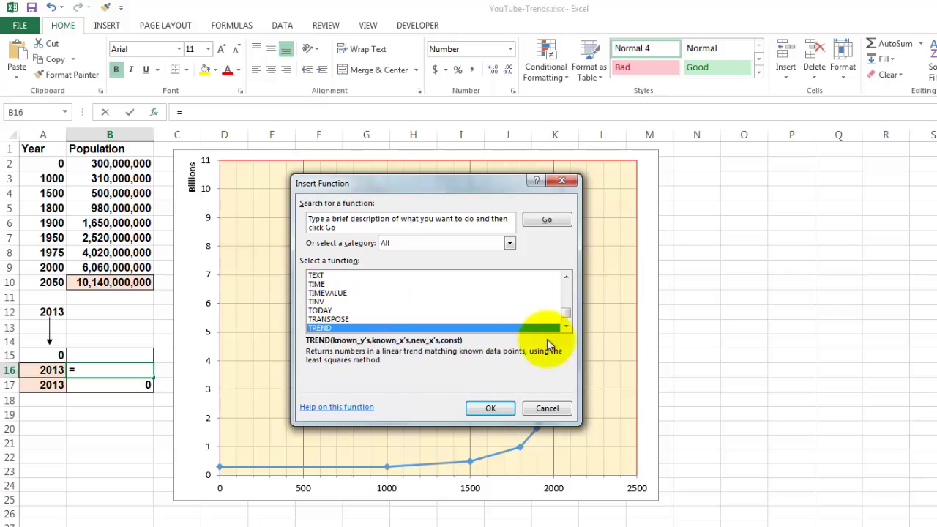
pyautogui.click(504, 408)
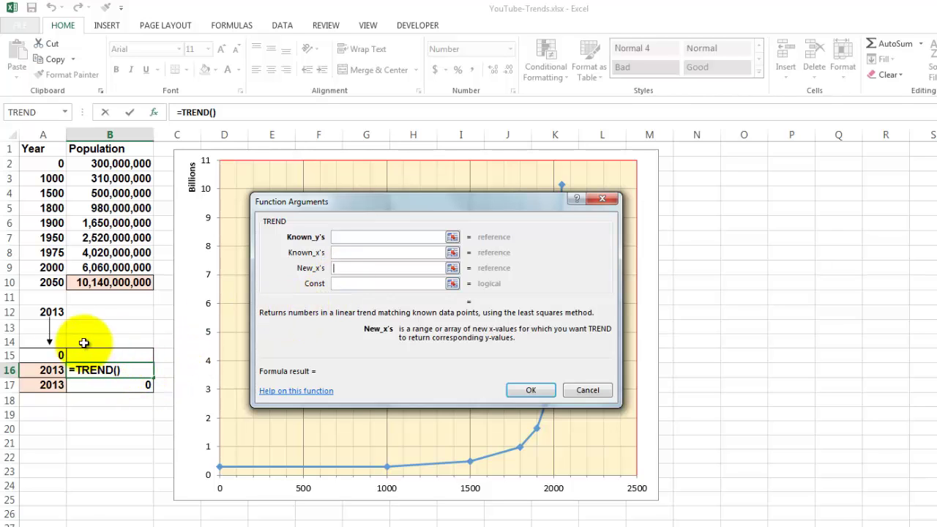
# Set New_x's A16, Known_x's A8:A9 and Known_y's B8:B9 so B16 shows 7,120,800,000
pyautogui.click(36, 370)
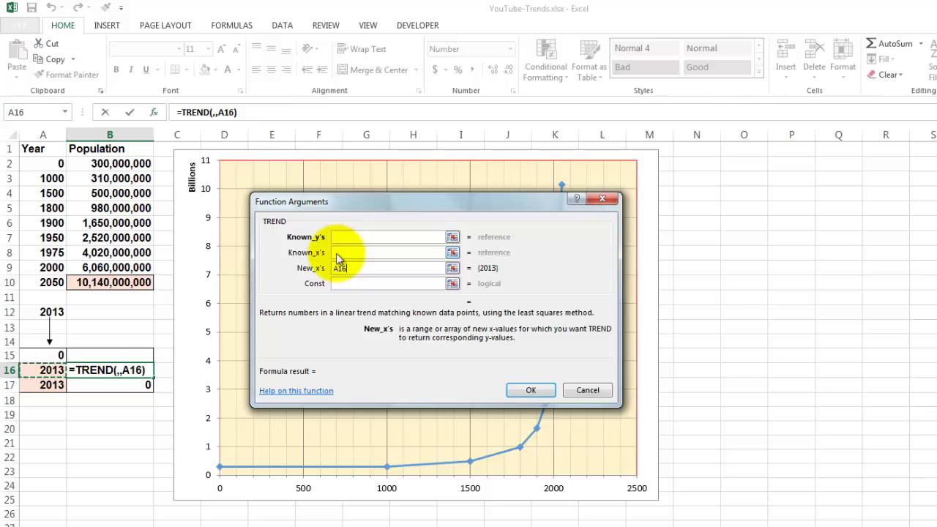
pyautogui.click(337, 252)
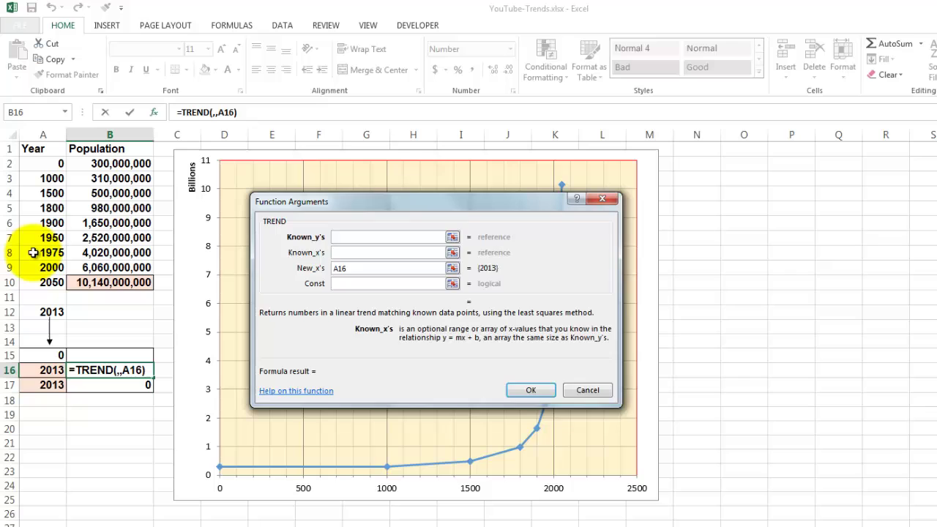
pyautogui.moveTo(34, 252); pyautogui.dragTo(33, 265)
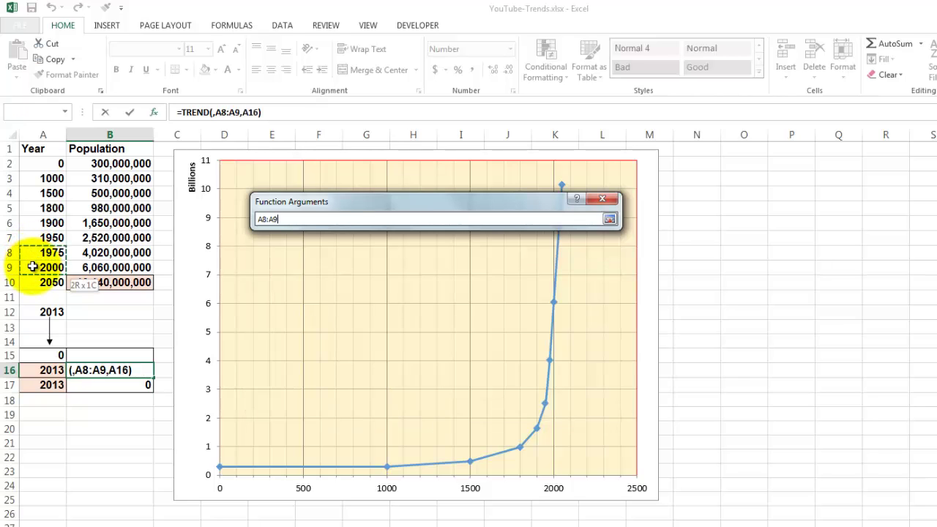
pyautogui.moveTo(33, 266); pyautogui.dragTo(33, 266)
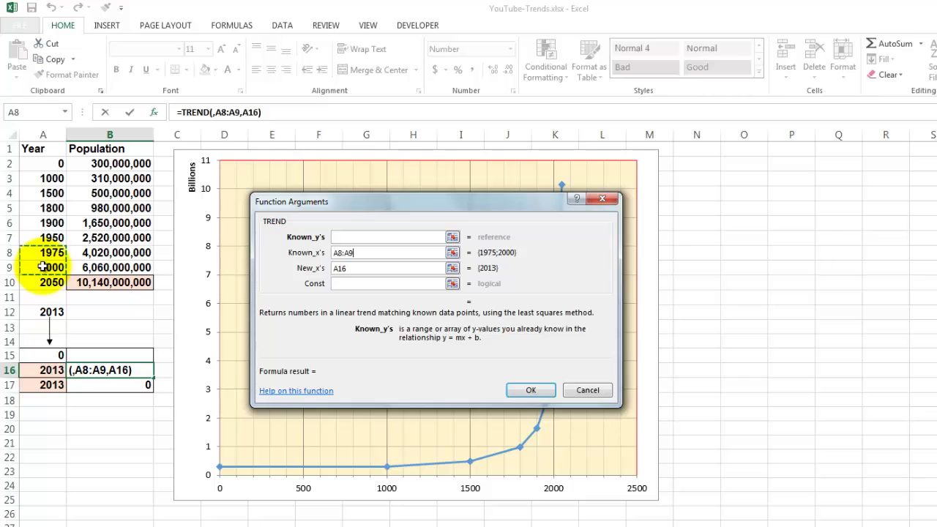
pyautogui.click(338, 238)
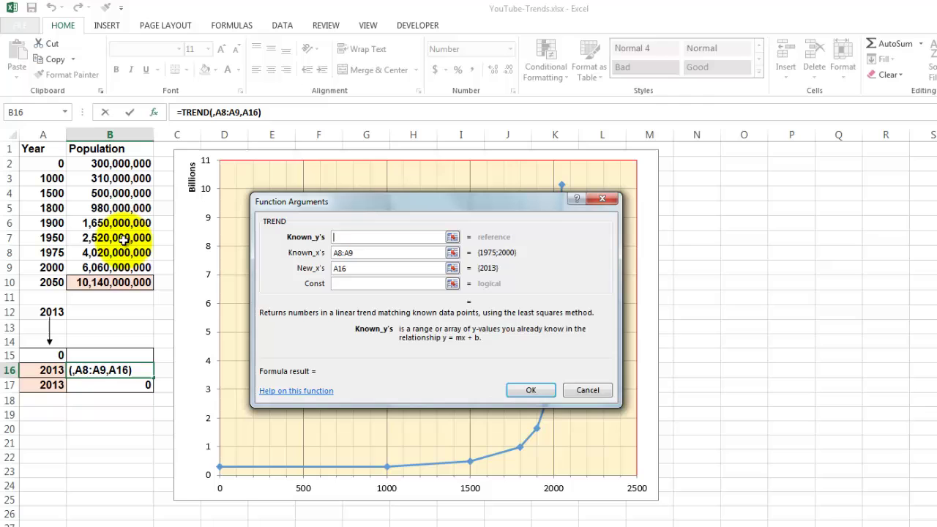
pyautogui.moveTo(101, 254); pyautogui.dragTo(110, 268)
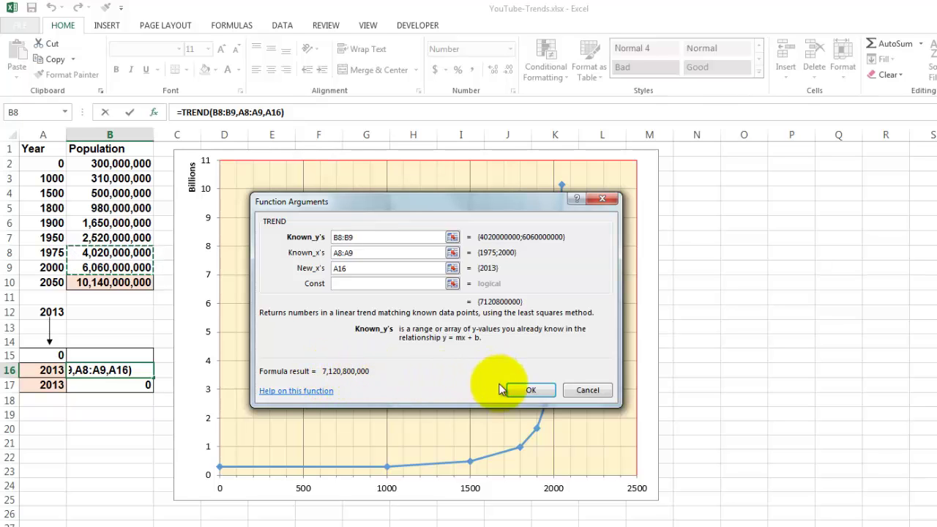
pyautogui.click(531, 390)
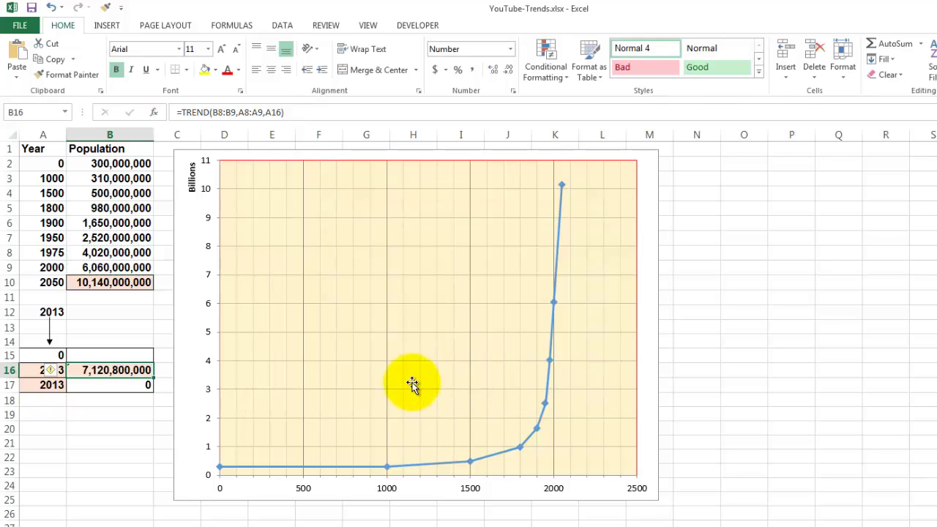
pyautogui.click(116, 356)
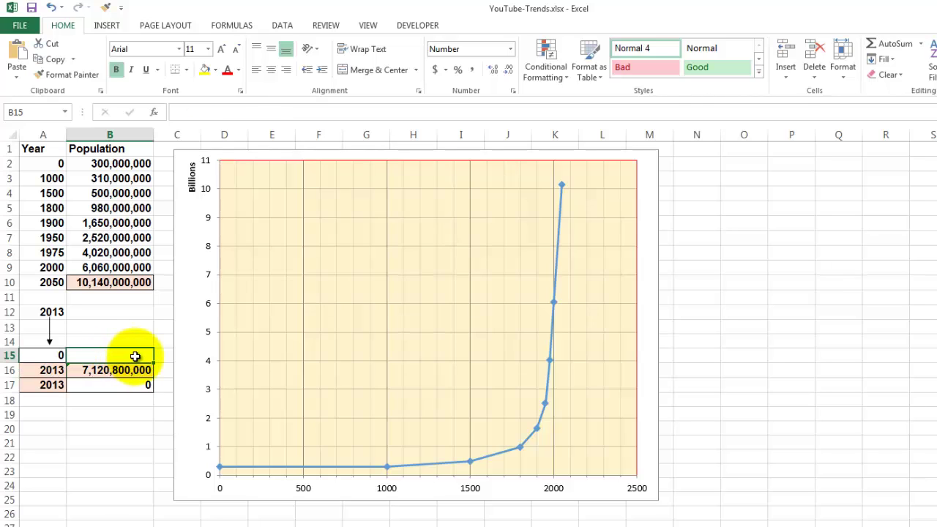
pyautogui.write('=B16')
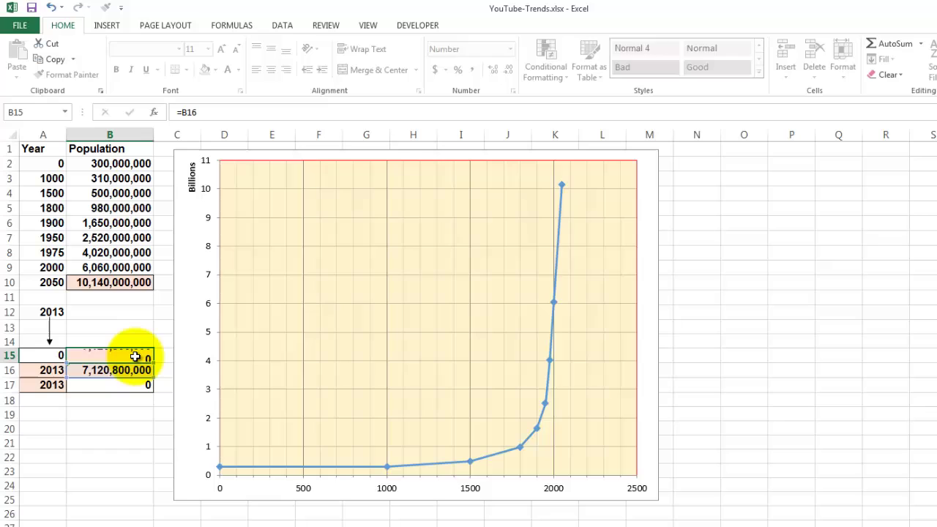
pyautogui.hotkey('ctrl', 'Return')
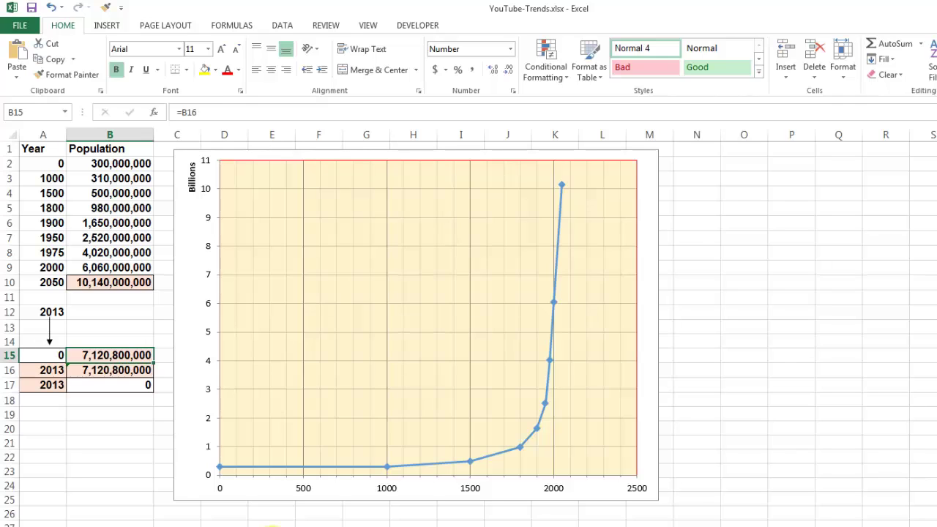
pyautogui.hotkey('ctrl', 'Home')
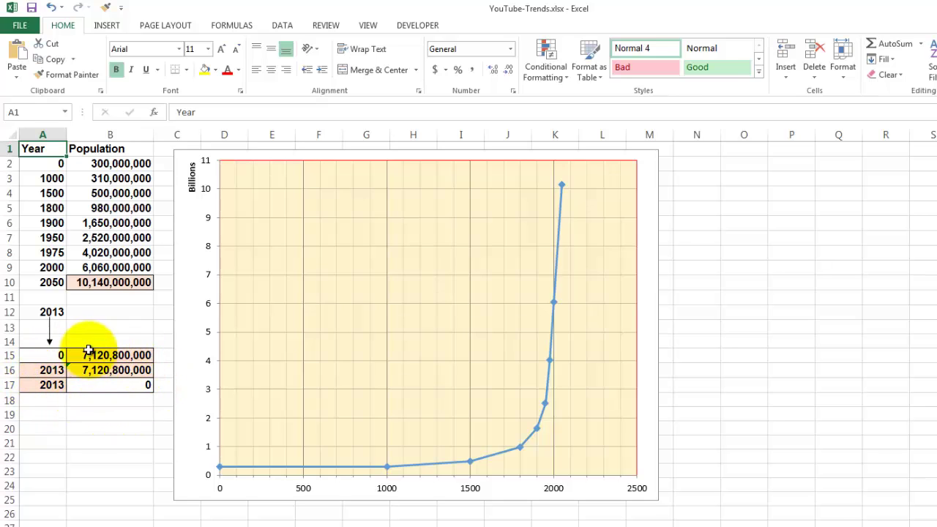
# Open the chart's Select Data Source dialog and start adding a new series
pyautogui.rightClick(596, 323)
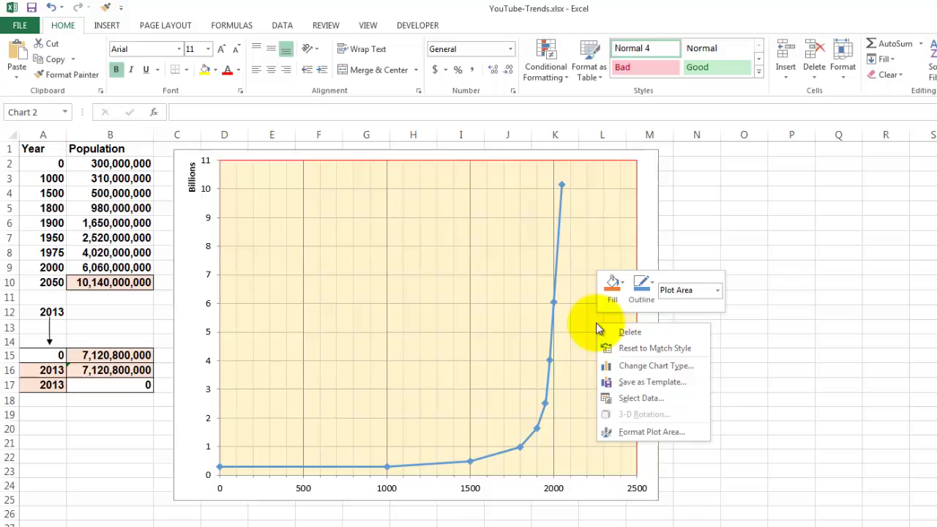
pyautogui.click(639, 400)
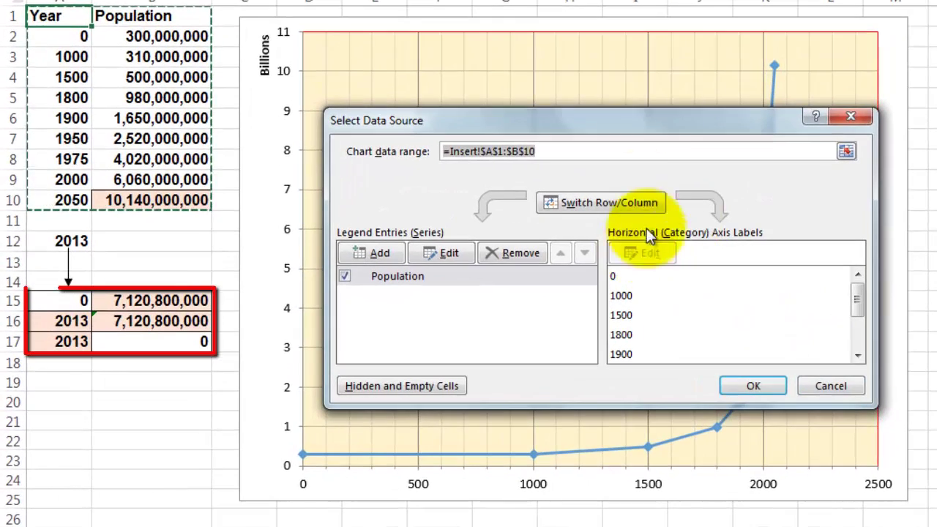
pyautogui.moveTo(616, 125); pyautogui.dragTo(590, 96)
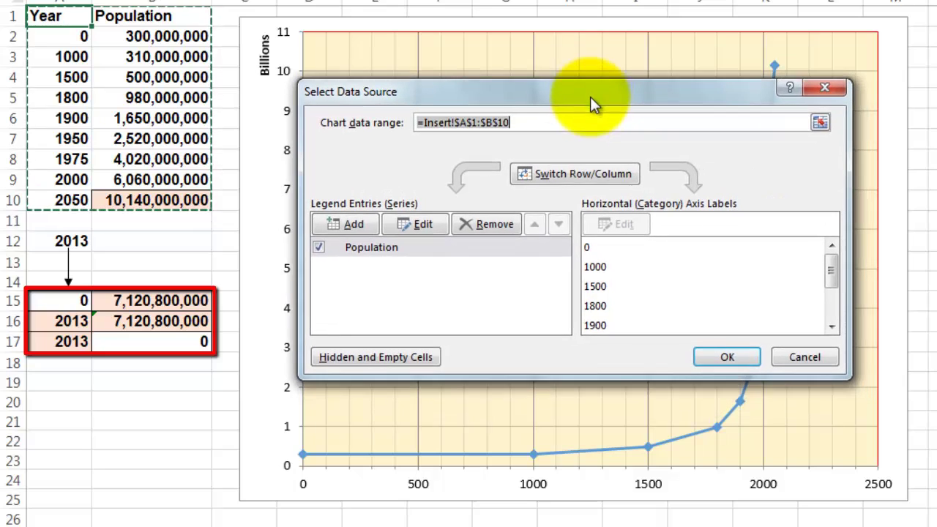
pyautogui.click(358, 223)
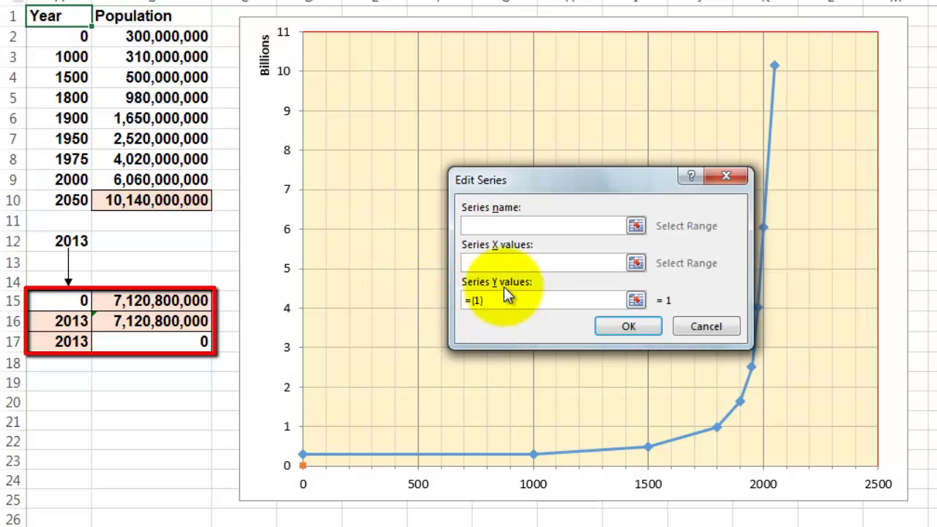
# Set the new series X values to A15:A17 and Y values to B15:B17, then confirm
pyautogui.click(474, 263)
pyautogui.click(474, 263)
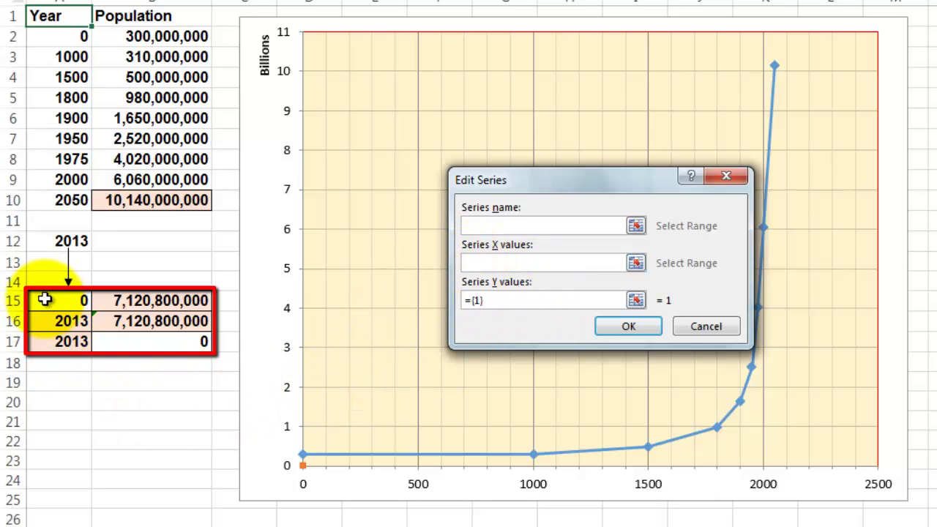
pyautogui.moveTo(45, 299); pyautogui.dragTo(37, 339)
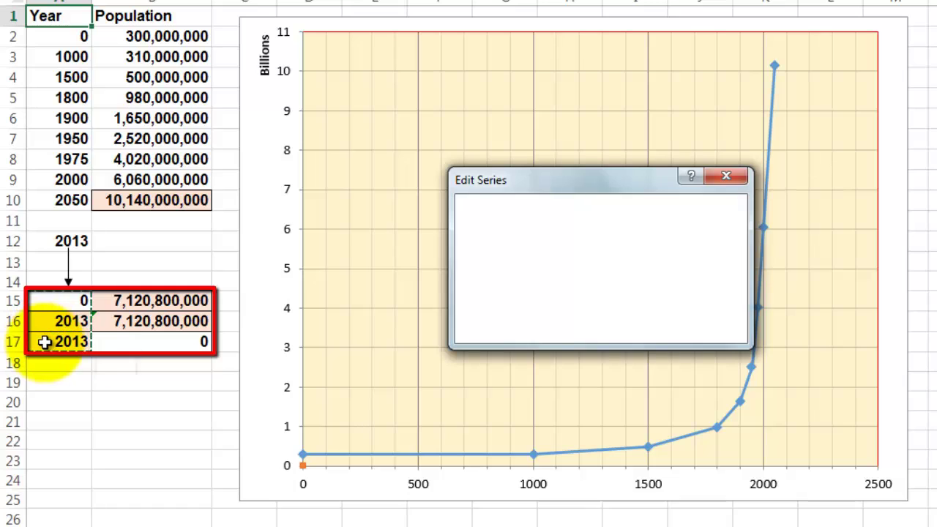
pyautogui.click(636, 300)
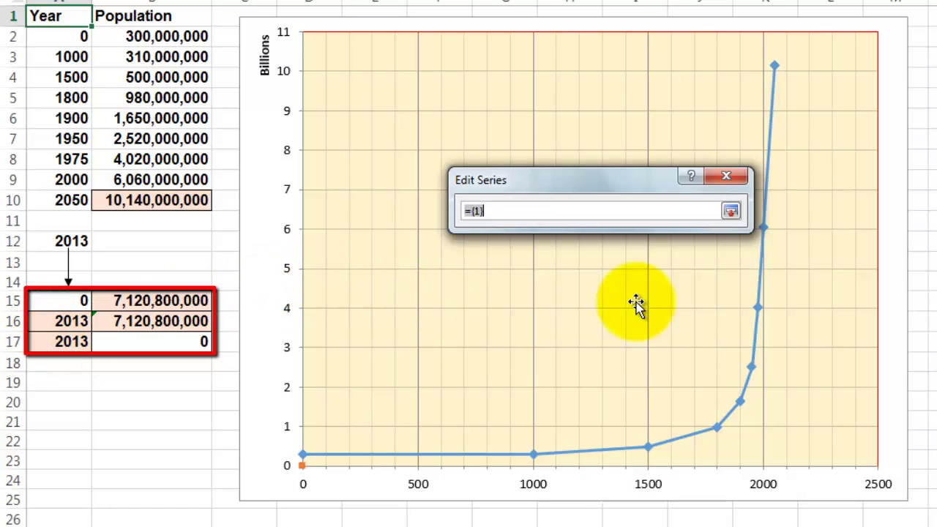
pyautogui.click(138, 300)
pyautogui.moveTo(138, 300); pyautogui.dragTo(139, 336)
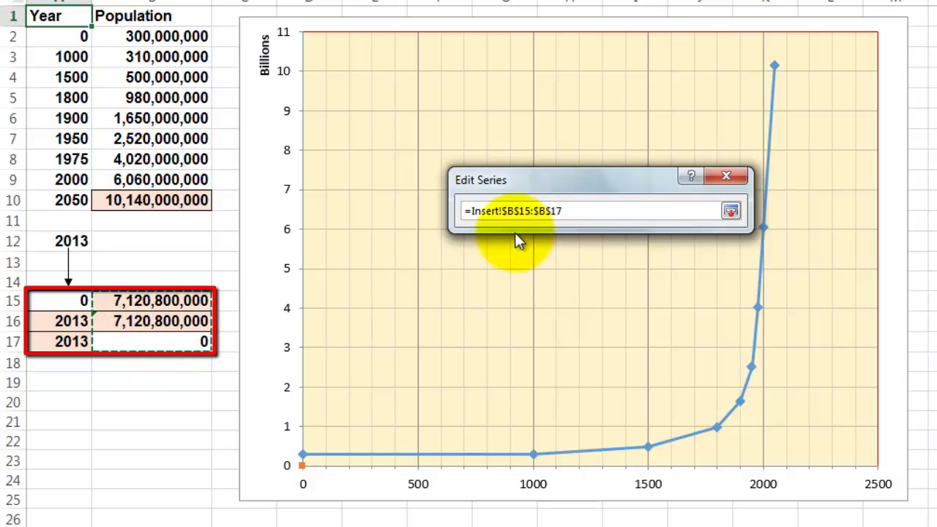
pyautogui.press('Return')
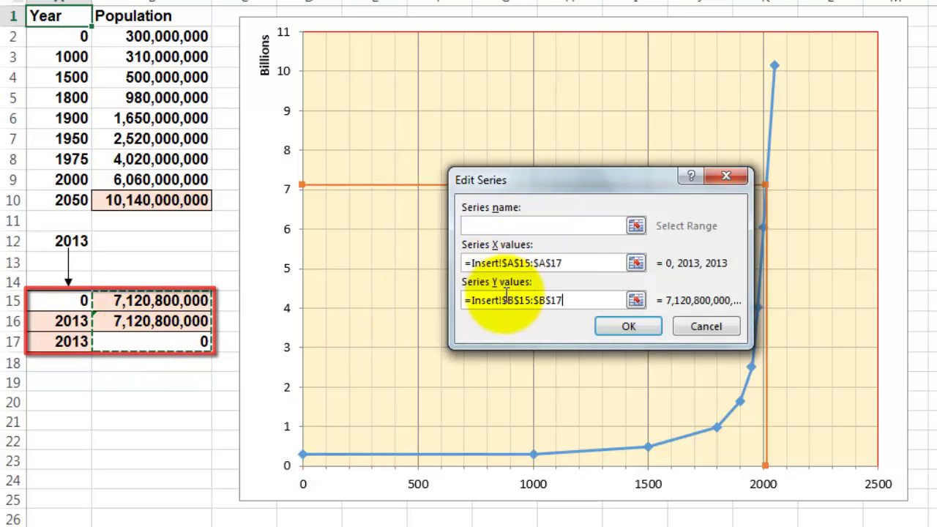
pyautogui.click(629, 325)
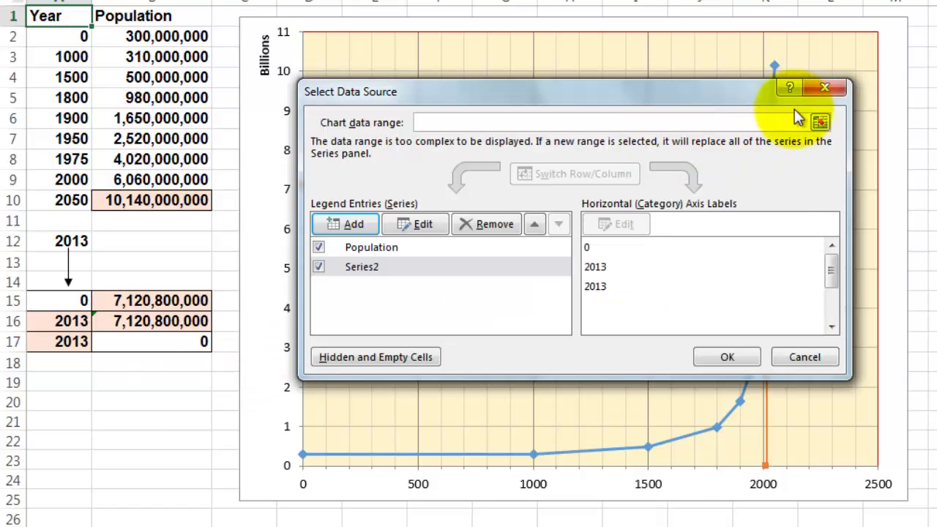
pyautogui.click(728, 357)
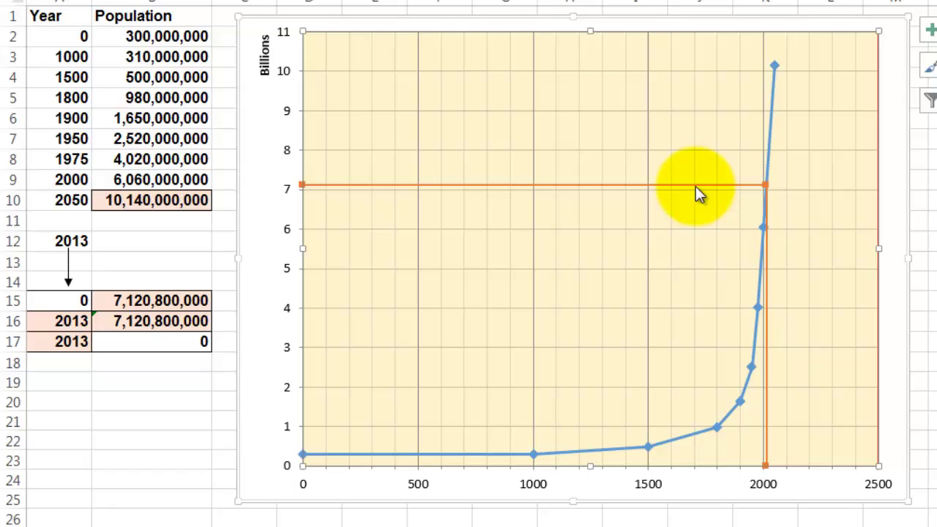
# Preview Series2 as Scatter with Smooth Lines and Markers, then cancel the chart type change
pyautogui.moveTo(697, 188)
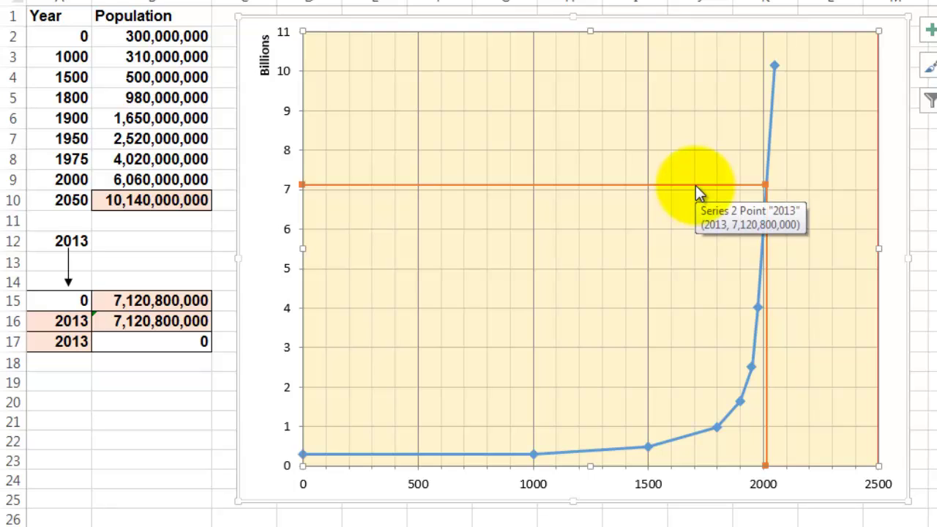
pyautogui.rightClick(695, 185)
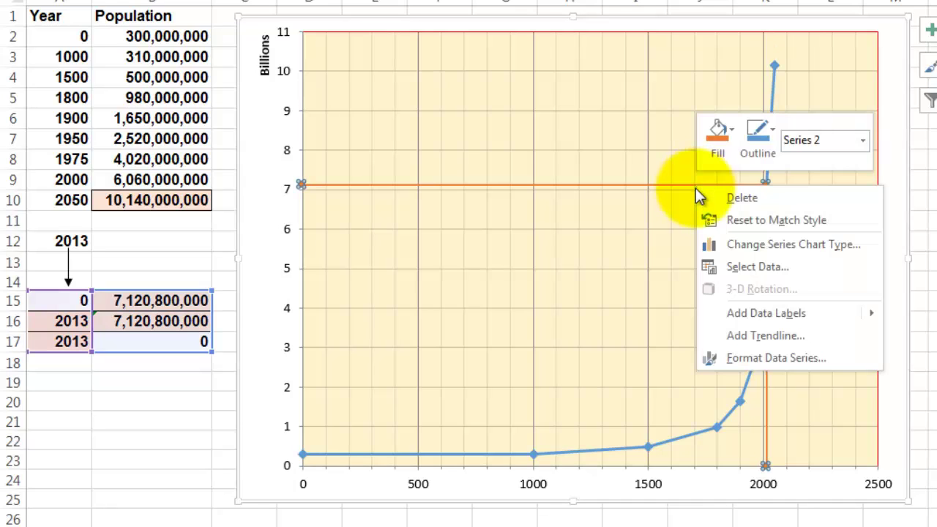
pyautogui.click(754, 248)
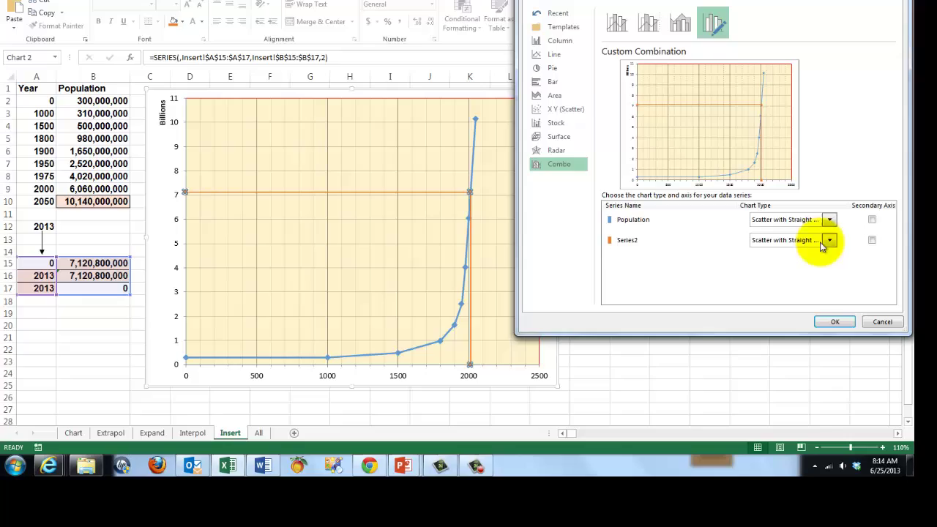
pyautogui.moveTo(653, 1); pyautogui.dragTo(281, 3)
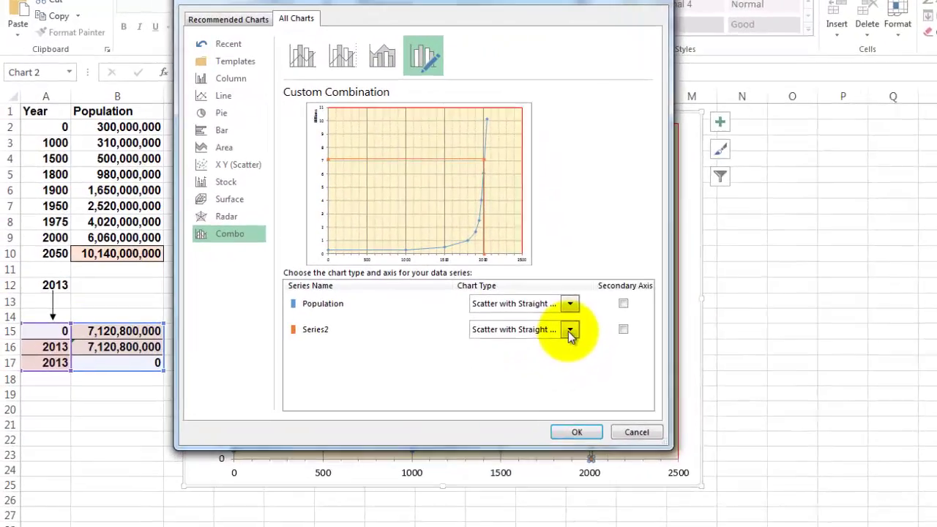
pyautogui.click(570, 331)
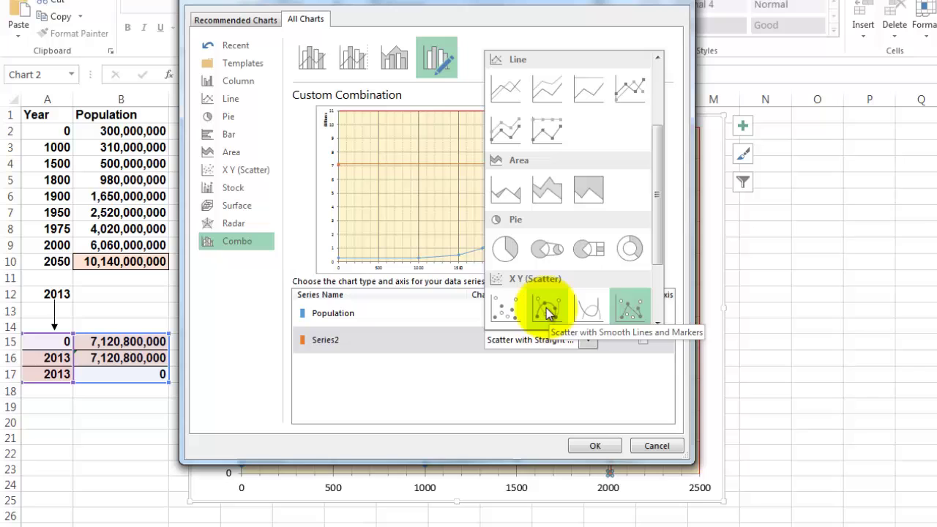
pyautogui.click(548, 312)
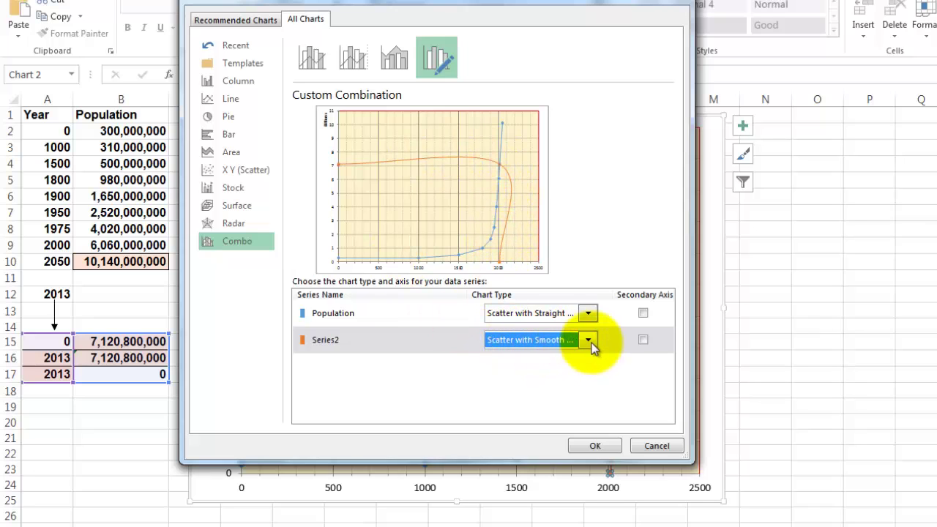
pyautogui.click(664, 448)
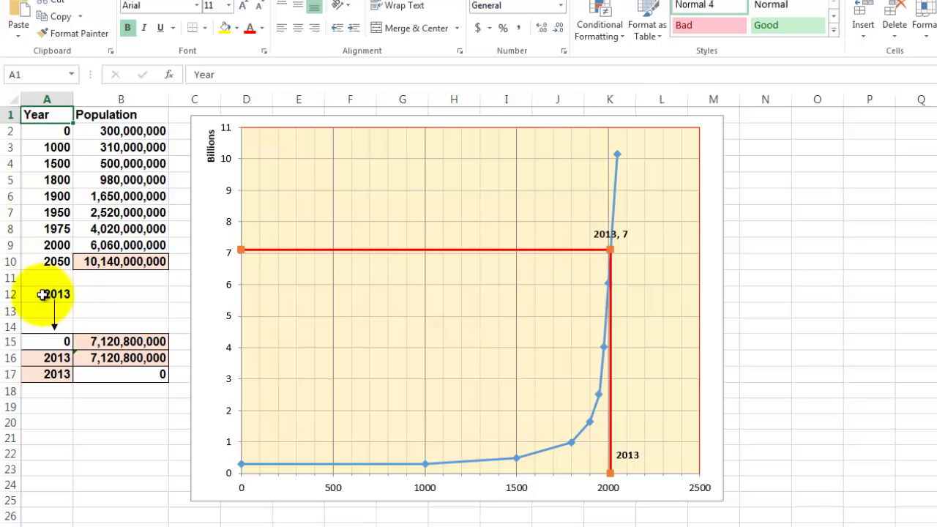
# Enter 2030, then 2050, as the projected year in cell A12
pyautogui.click(45, 294)
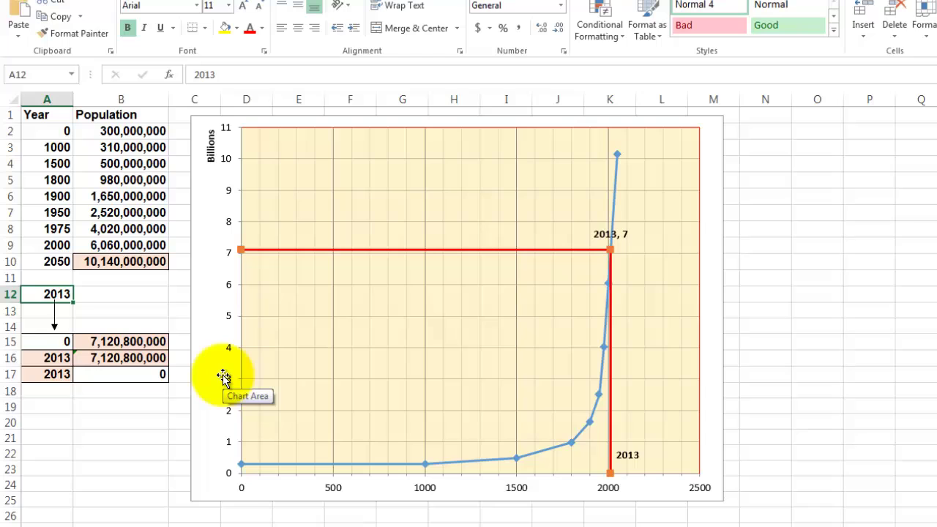
pyautogui.write('2')
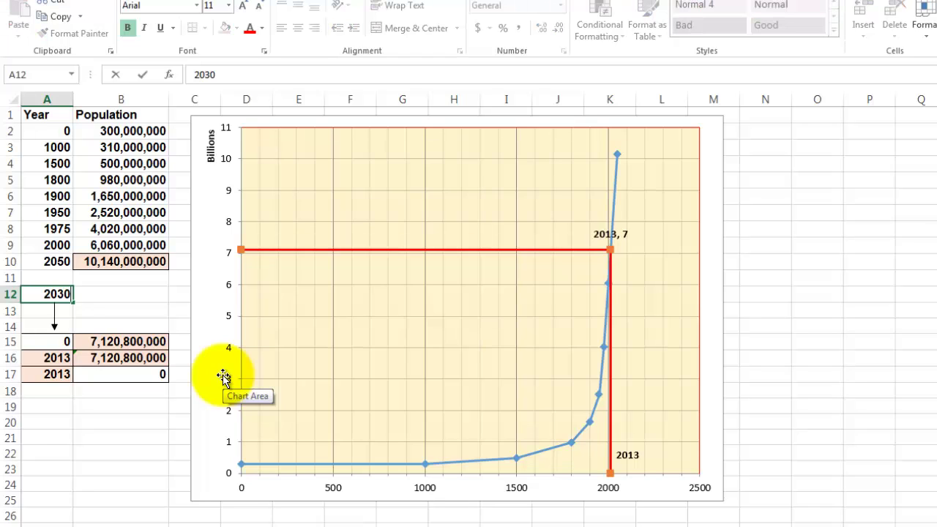
pyautogui.press('Return')
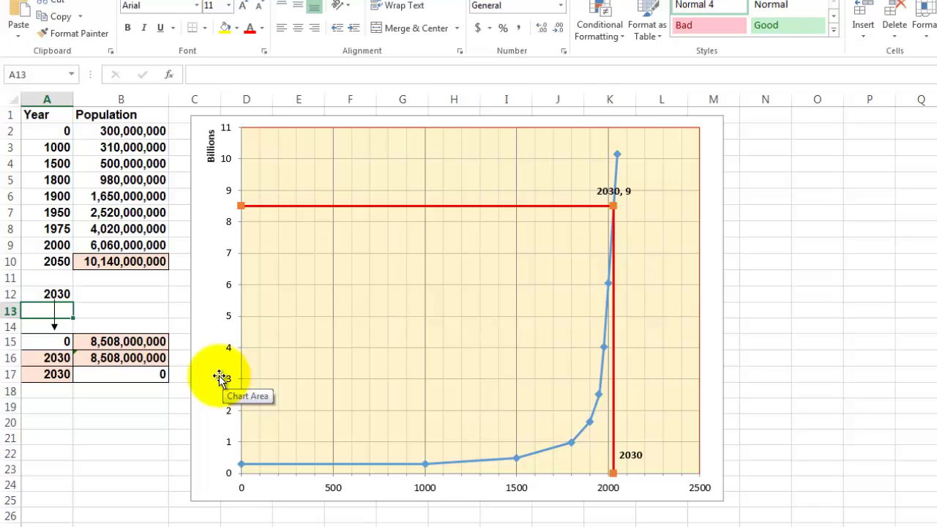
pyautogui.click(38, 287)
pyautogui.write('20')
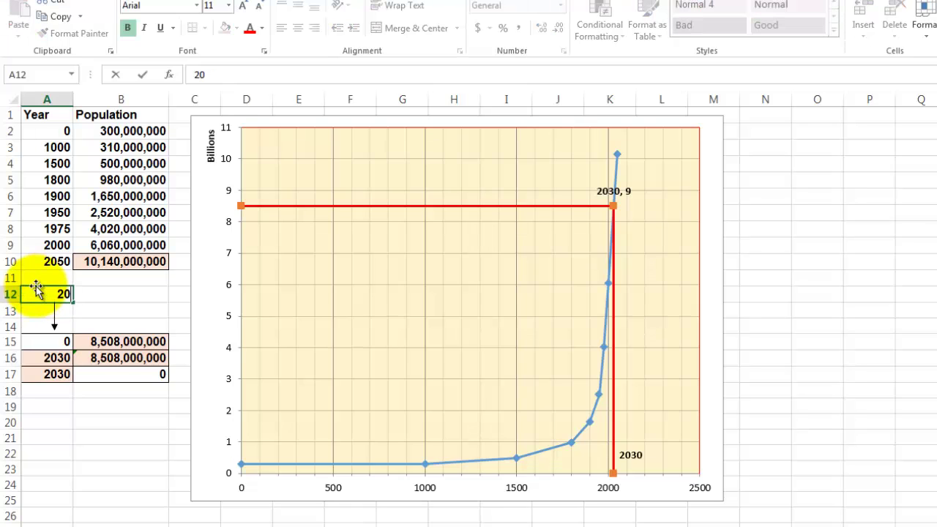
pyautogui.write('50')
pyautogui.press('Return')
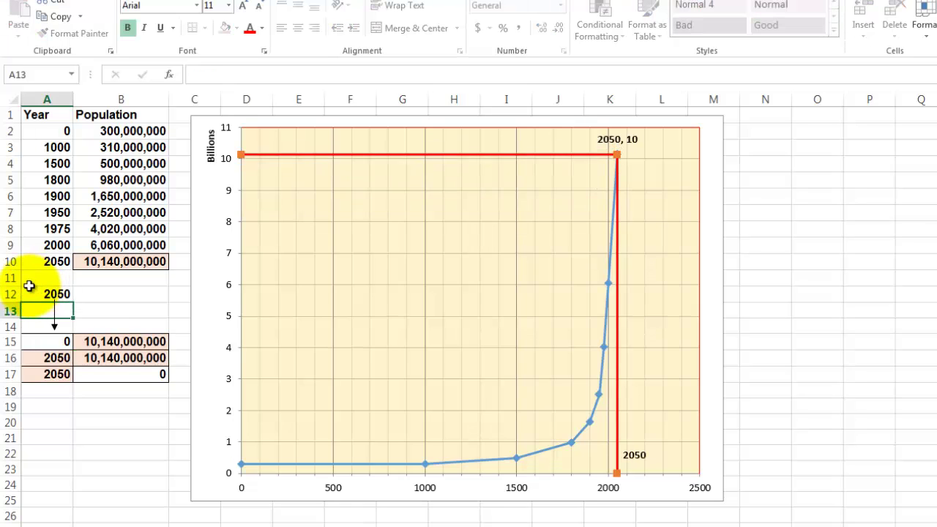